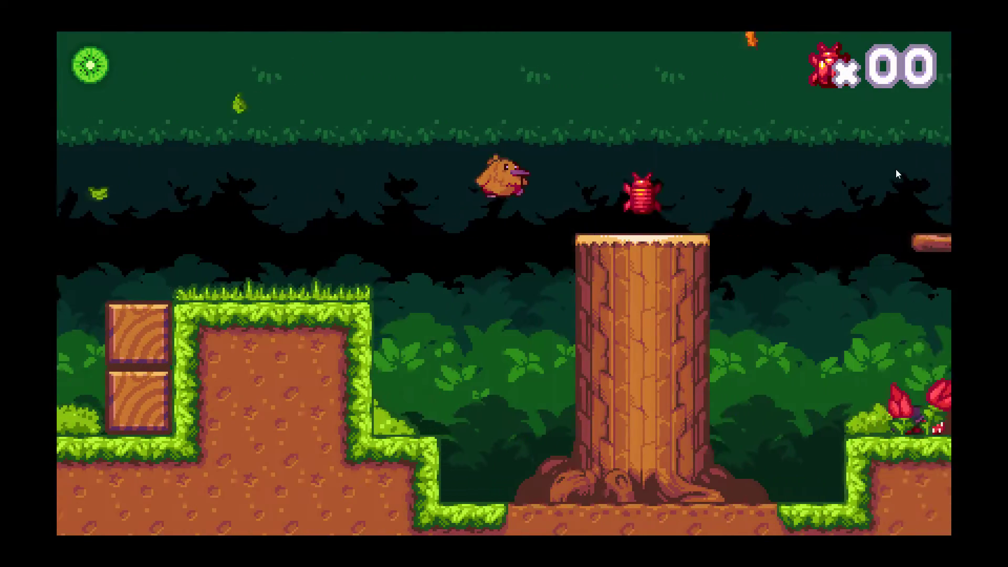
Run the kiwi right past the stumps in the Kiwi Story level preview
key(Right)
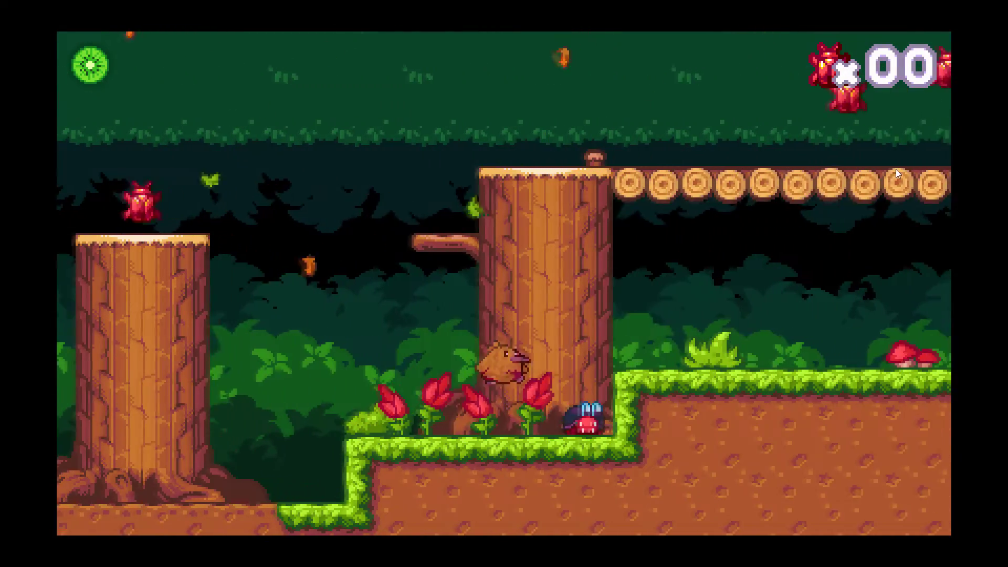
key(Right)
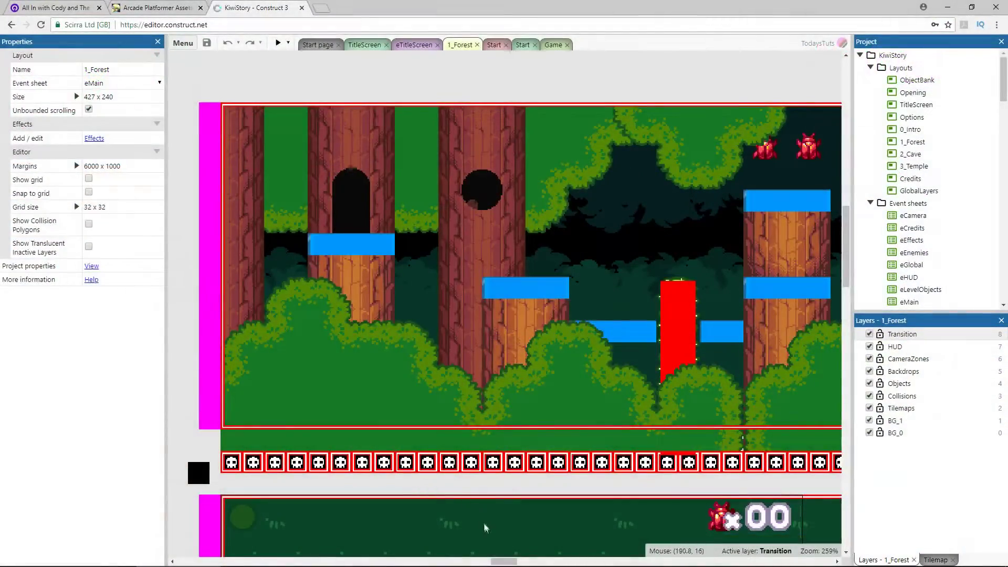
drag(504, 562, 561, 561)
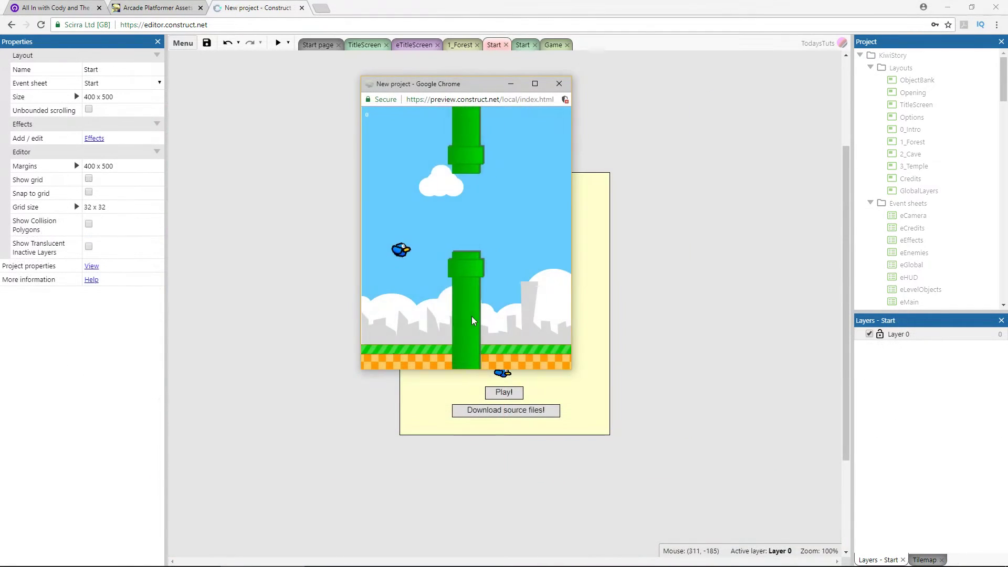
Flap the bird in the Flappin' Birds preview until the game ends at its title screen
click(472, 318)
click(472, 318)
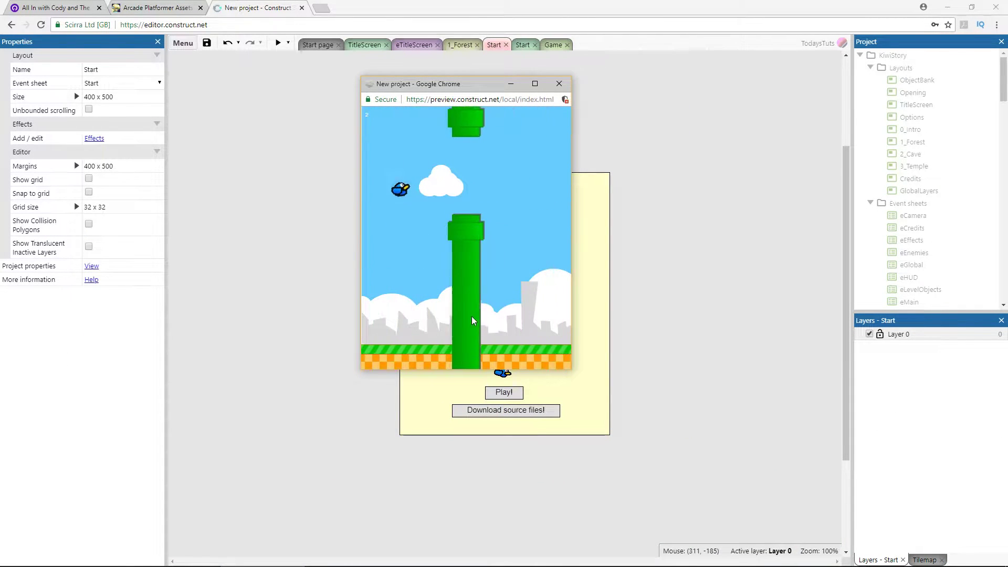
click(472, 321)
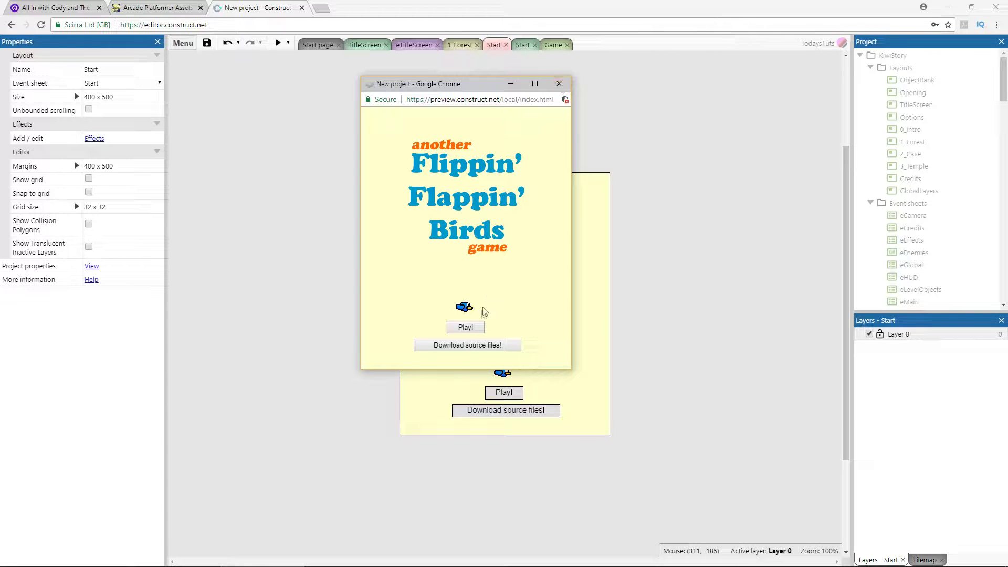
click(470, 328)
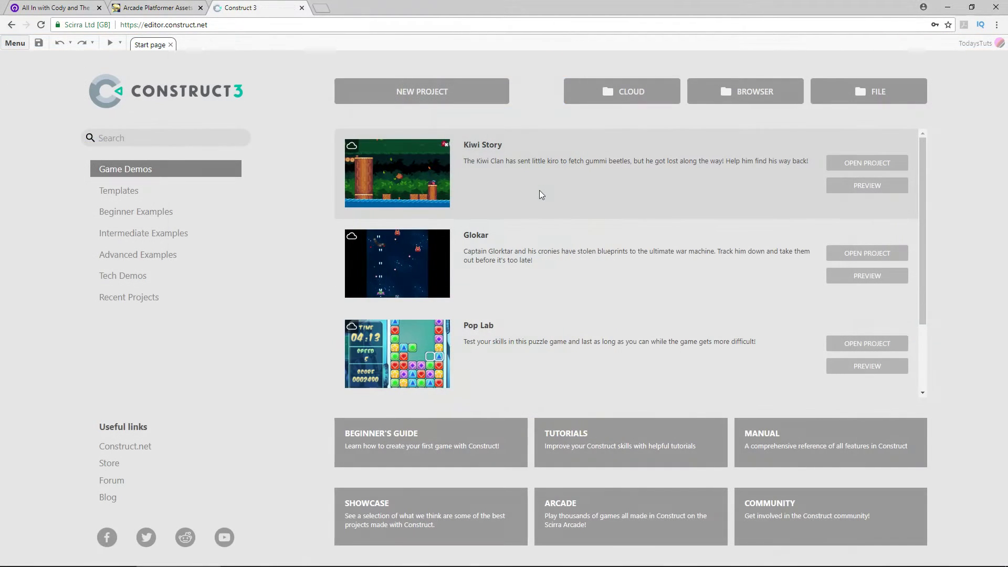
Create a new project with viewport width 960 and height 540
click(457, 96)
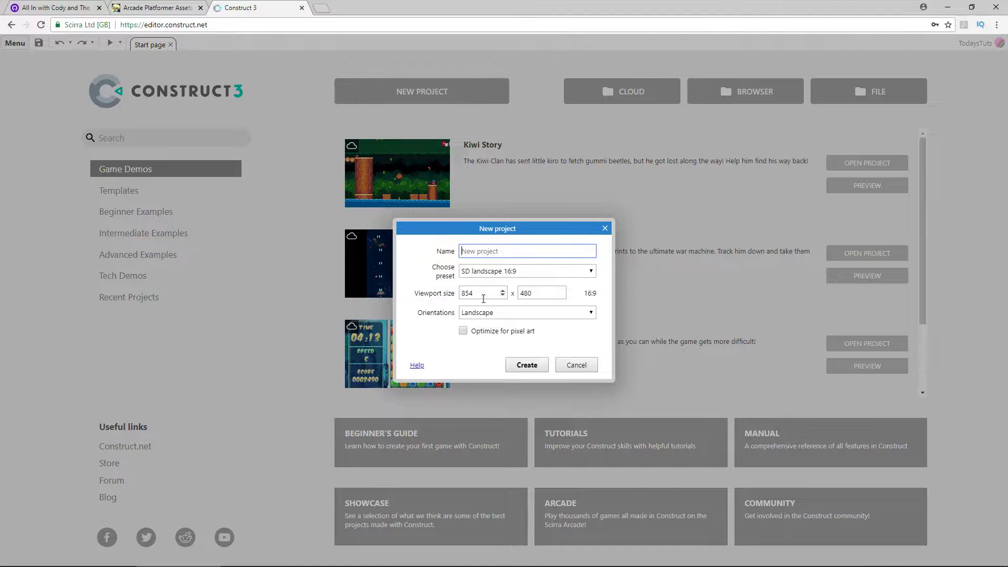
double_click(482, 295)
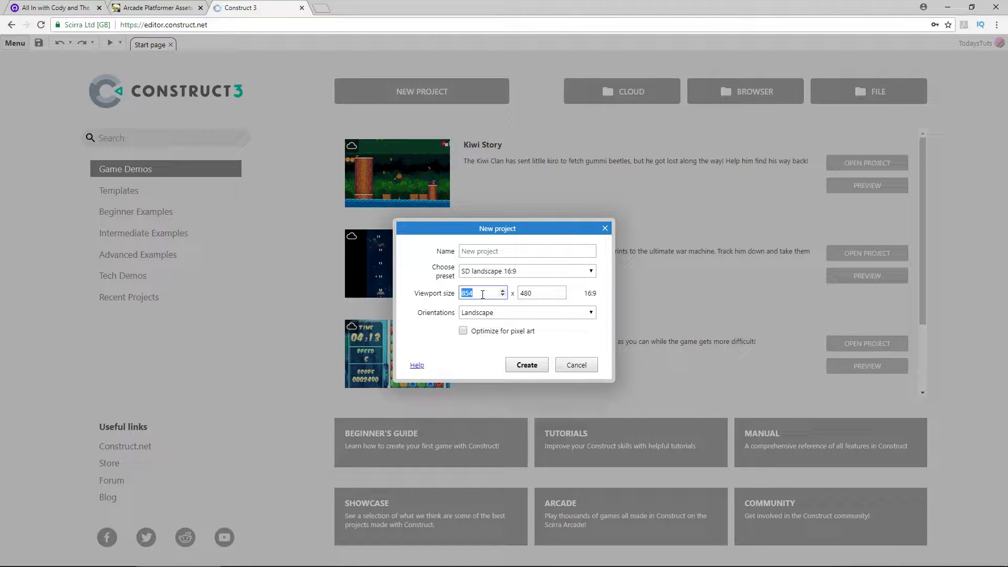
text(960)
double_click(544, 295)
text(5)
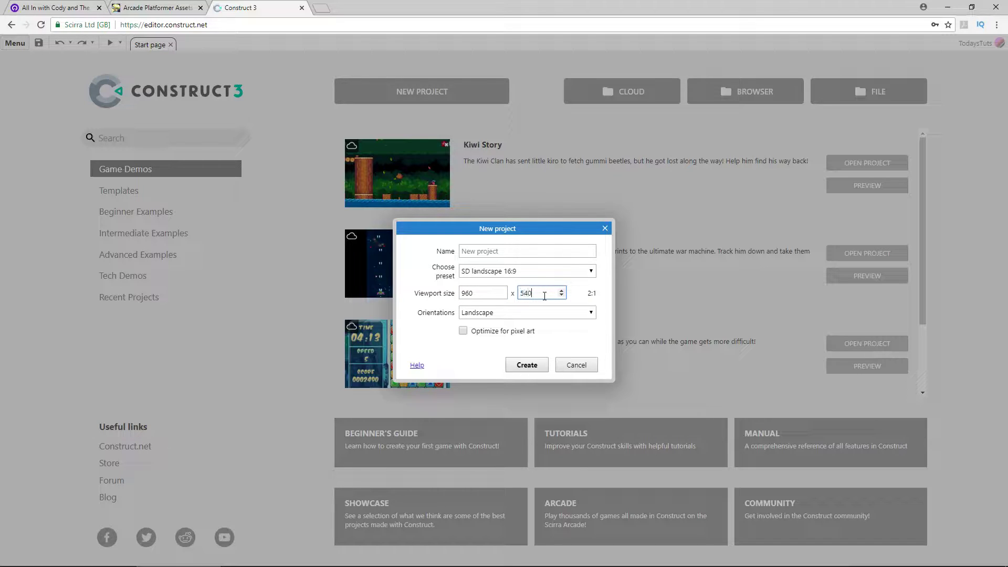
click(528, 366)
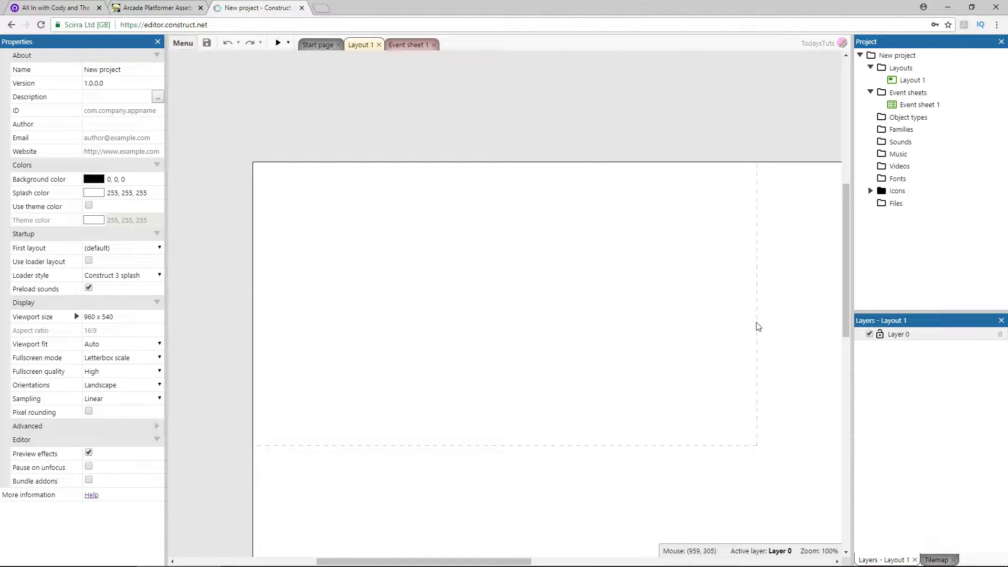
Copy the project's 960 x 540 viewport size value
ctrl+scroll(759, 327, down, 5)
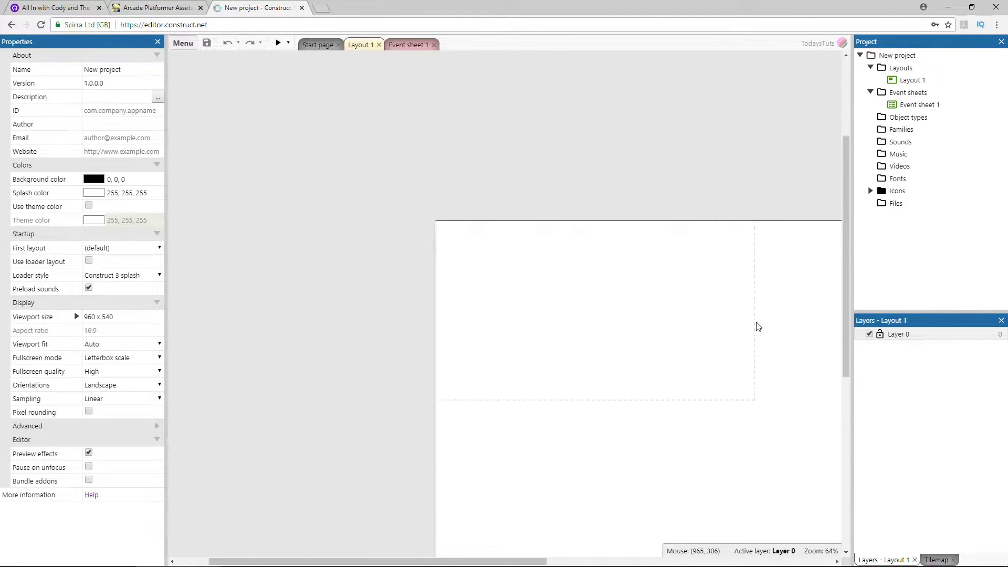
mouse_move(759, 326)
middle_down()
mouse_move(570, 225)
mouse_move(533, 225)
middle_up()
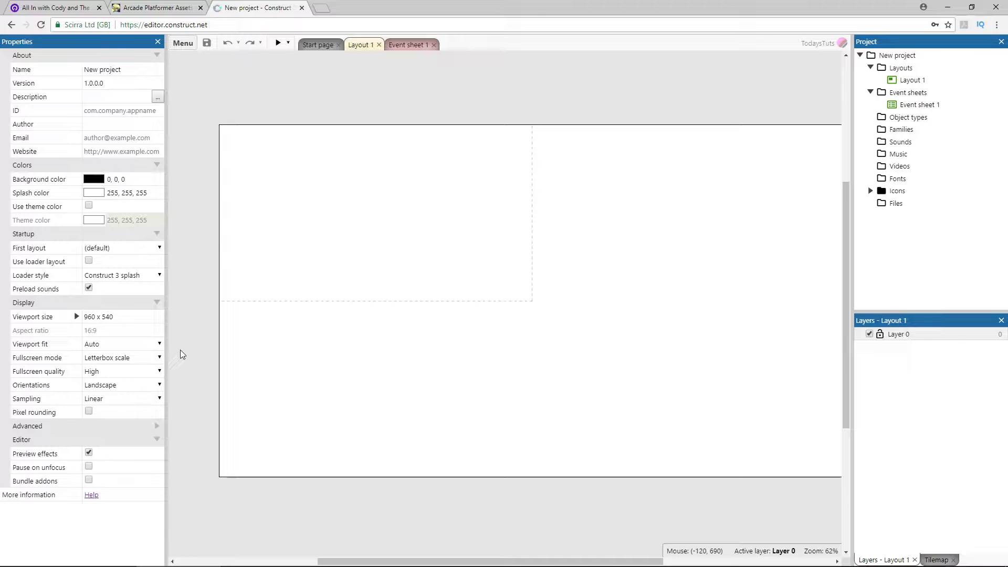
click(117, 317)
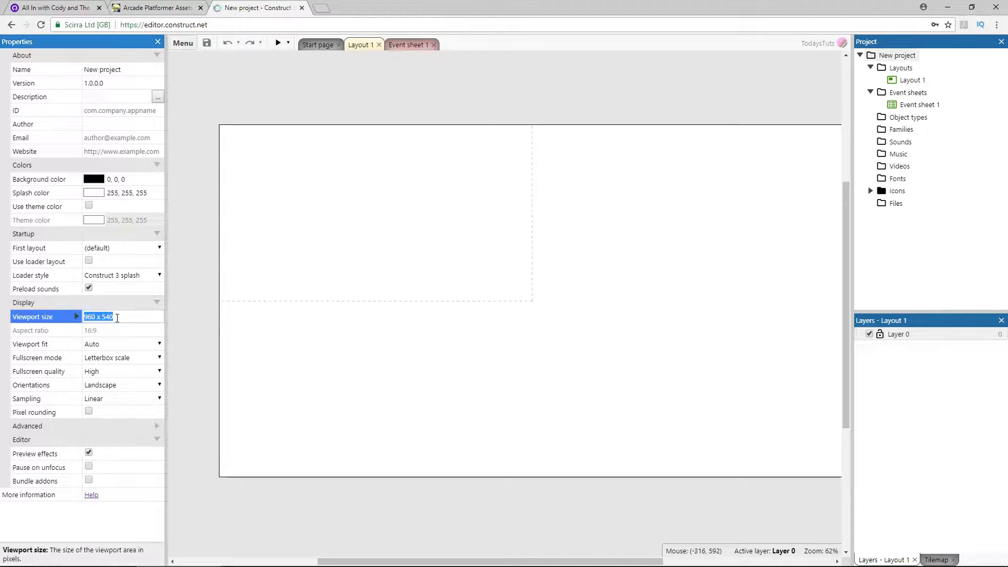
right_click(116, 317)
click(147, 362)
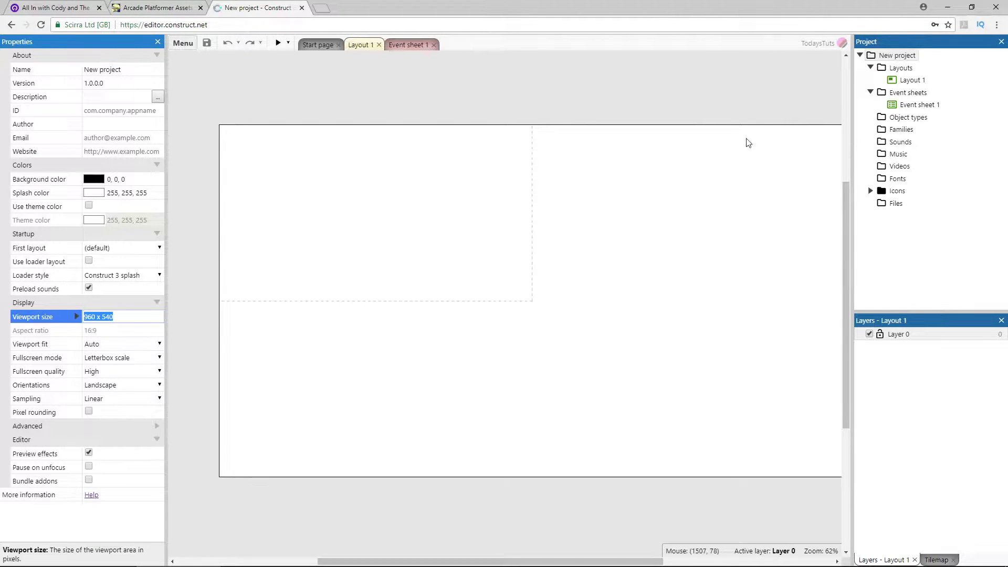
Paste 960 x 540 into Layout 1's Size and recenter the layout in view
click(912, 80)
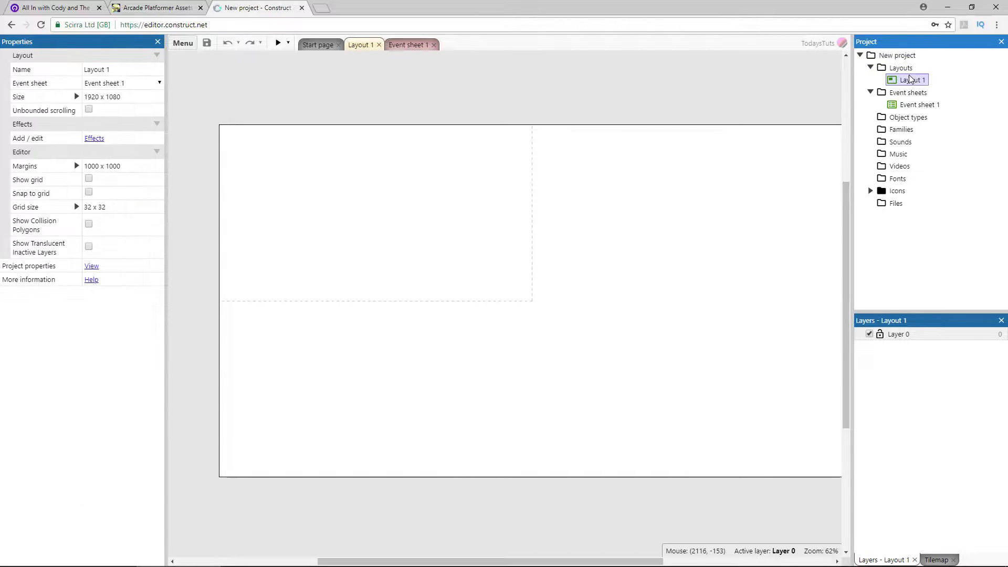
click(134, 97)
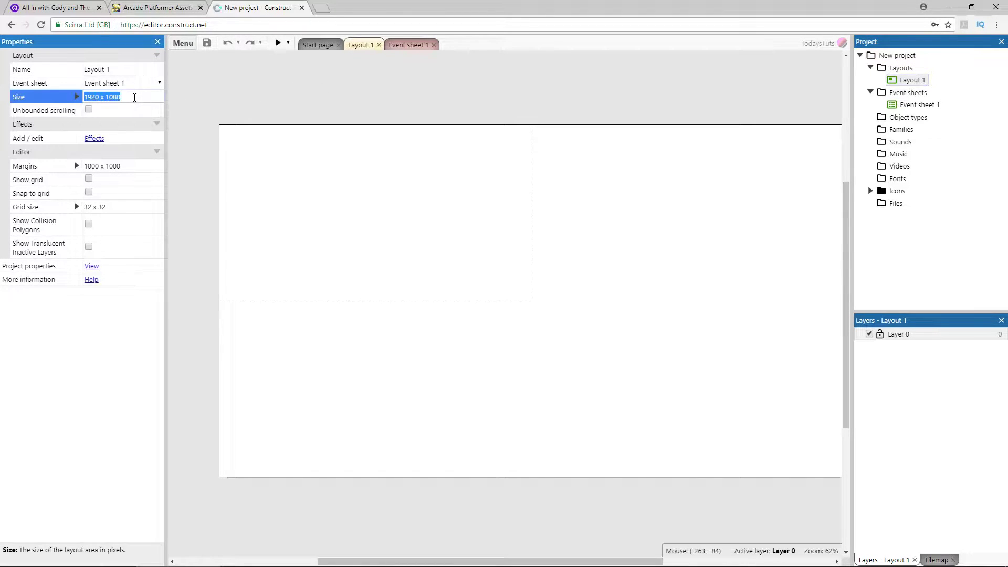
text(960 x 540)
key(Tab)
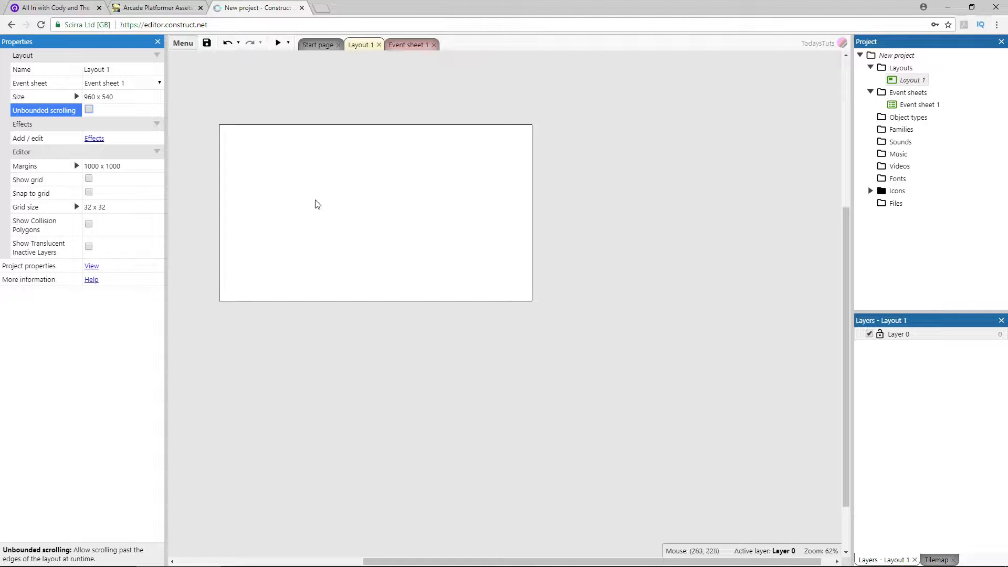
ctrl+scroll(315, 203, up, 1)
ctrl+scroll(316, 204, up, 2)
ctrl+scroll(318, 204, up, 2)
middle_drag(318, 205, 383, 275)
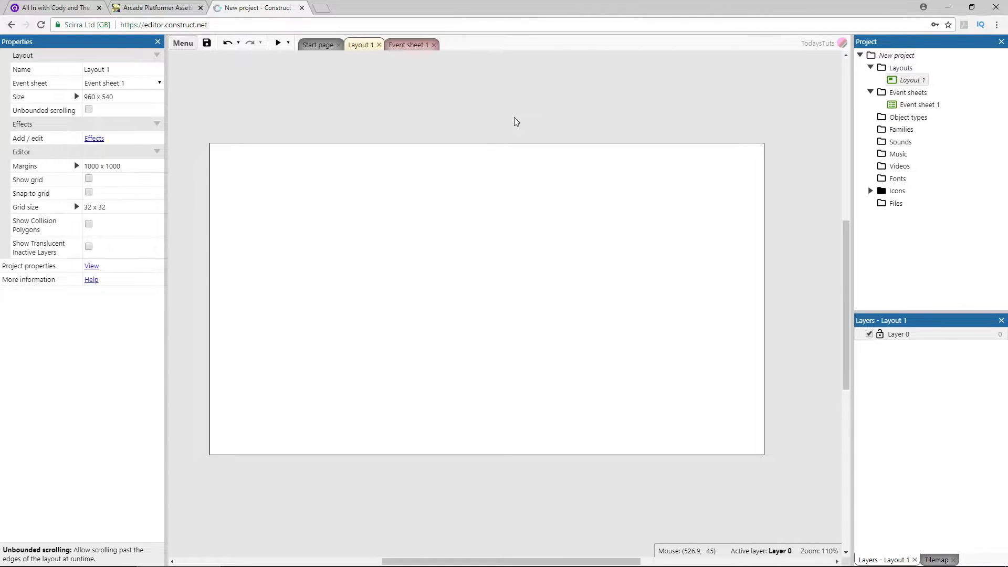
Insert a new Tiled Background object type named BG into the layout
double_click(514, 119)
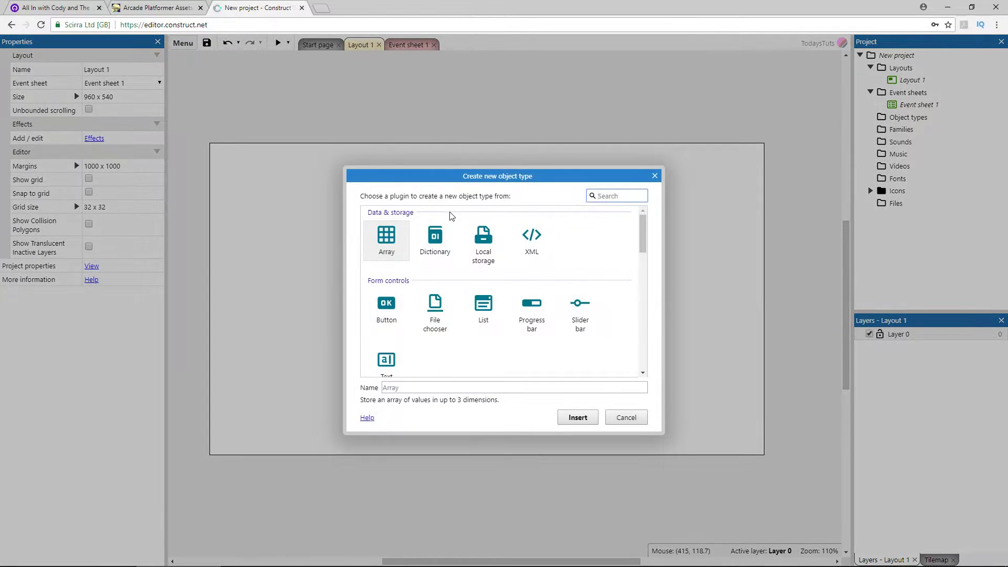
scroll(503, 334, down, 3)
scroll(502, 334, down, 1)
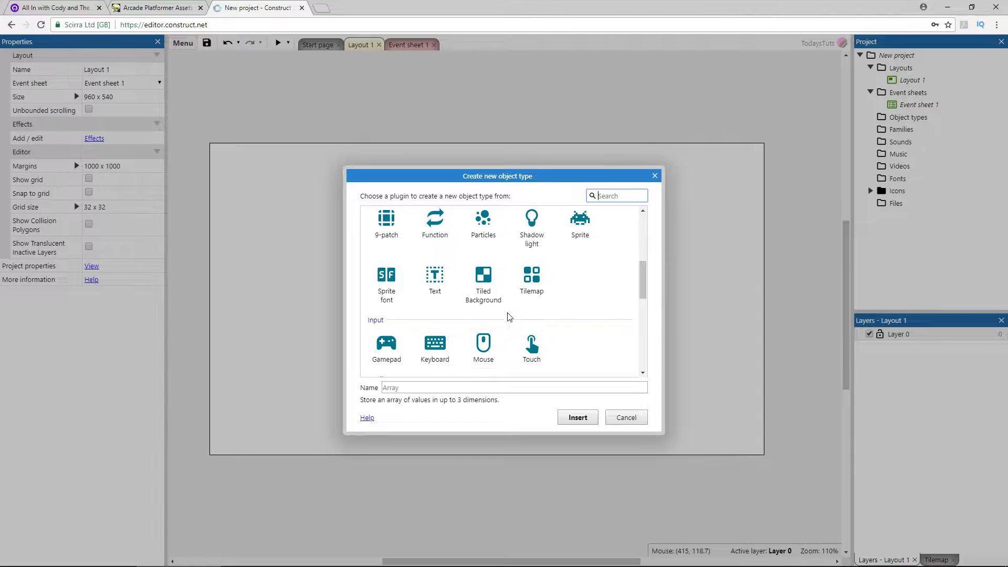
click(491, 284)
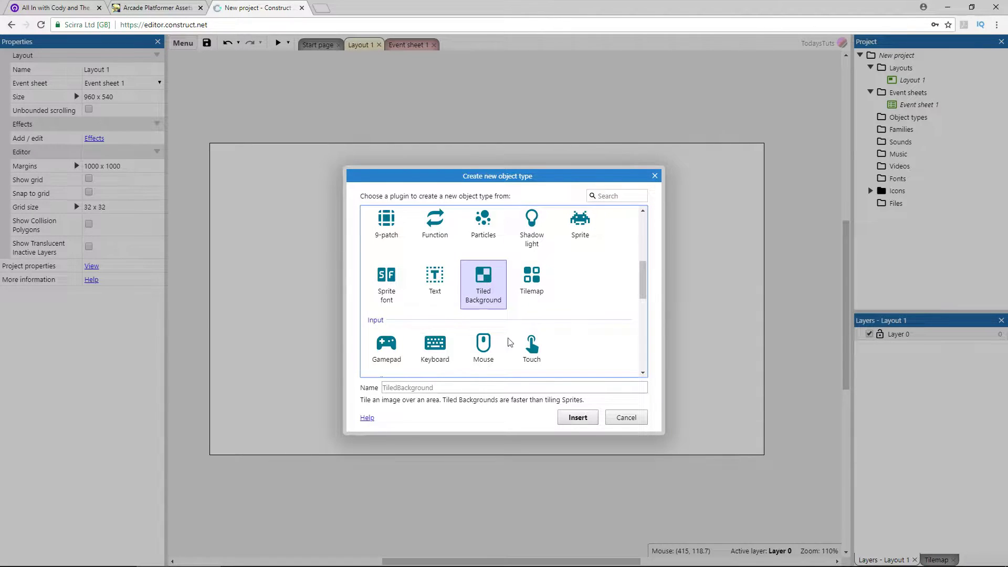
click(483, 387)
text(BG)
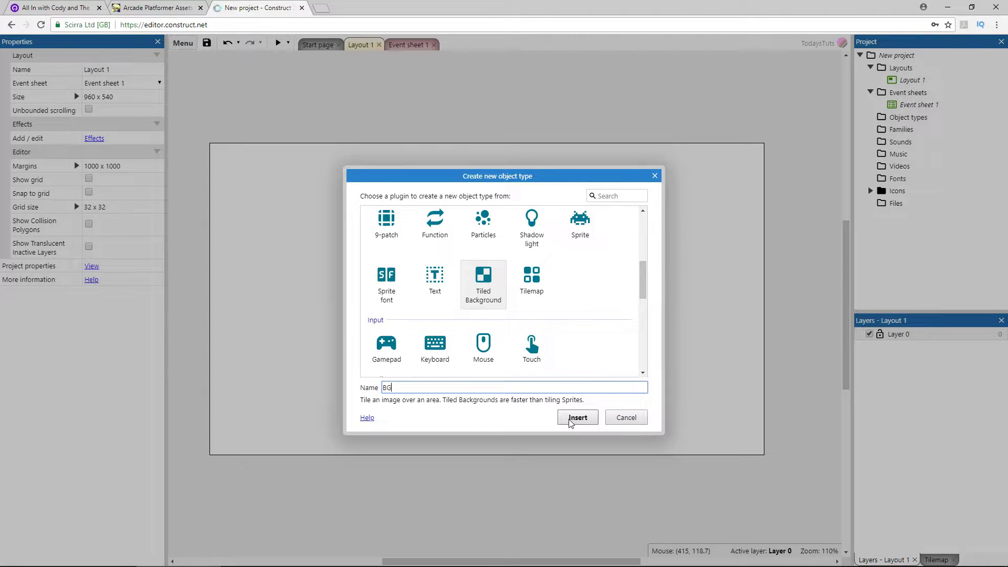
click(577, 418)
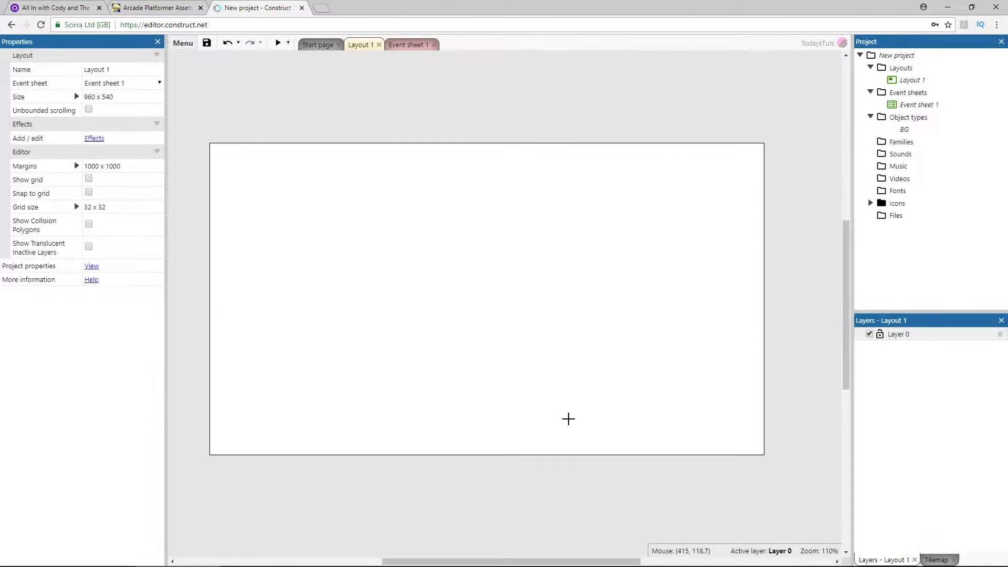
Load the Space BG star-field image into BG's texture and zoom out to 25%
click(316, 219)
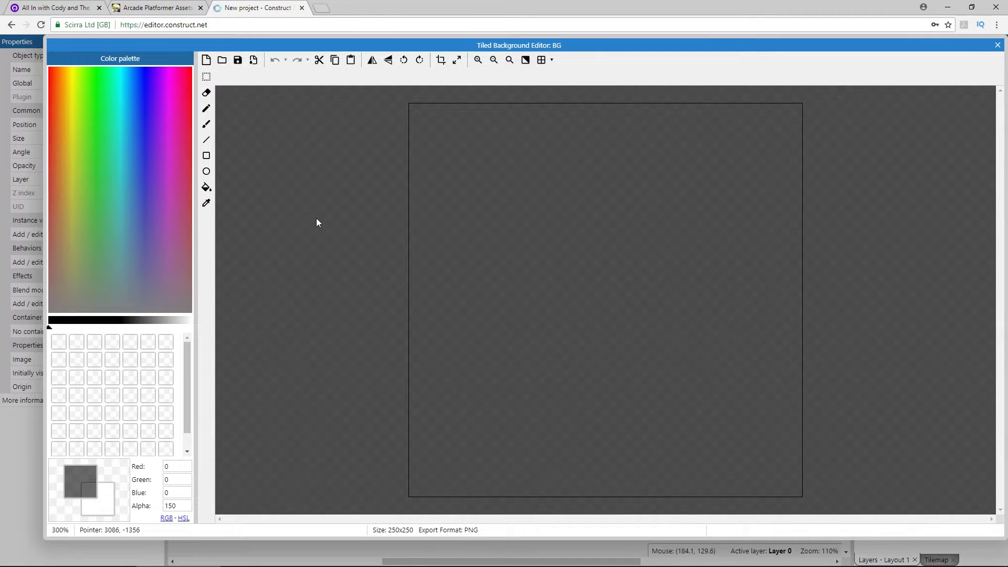
click(223, 60)
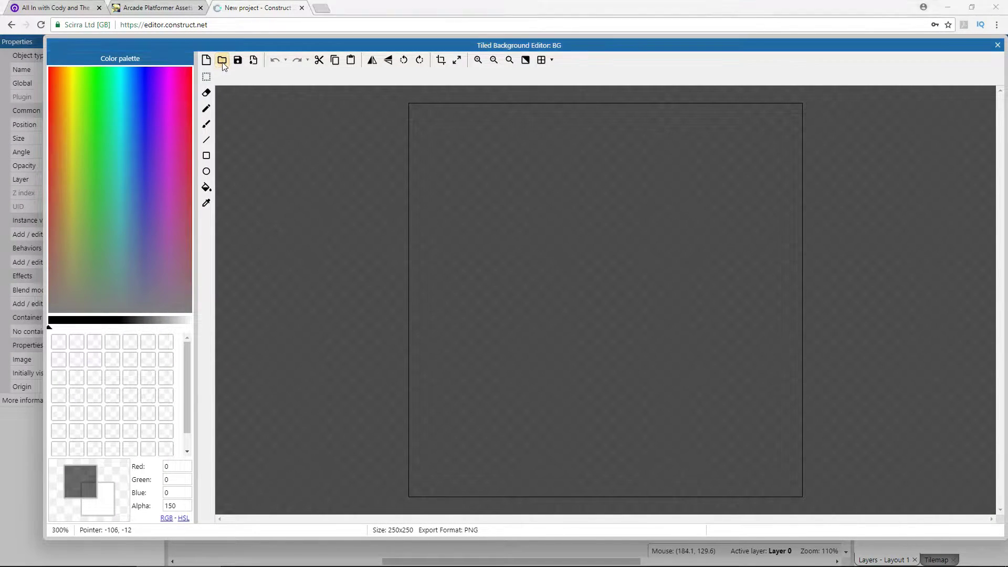
click(528, 284)
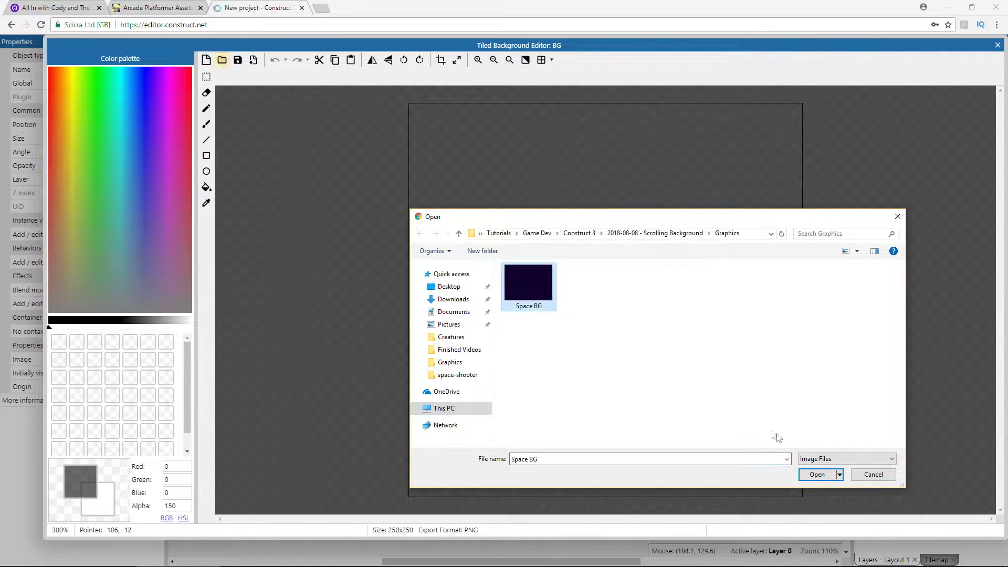
click(817, 475)
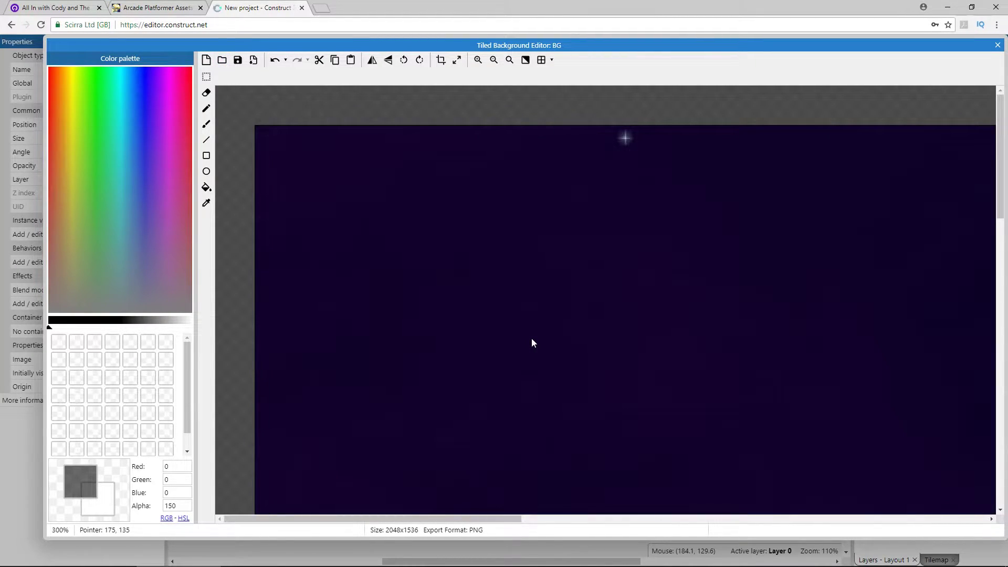
ctrl+scroll(531, 343, down, 5)
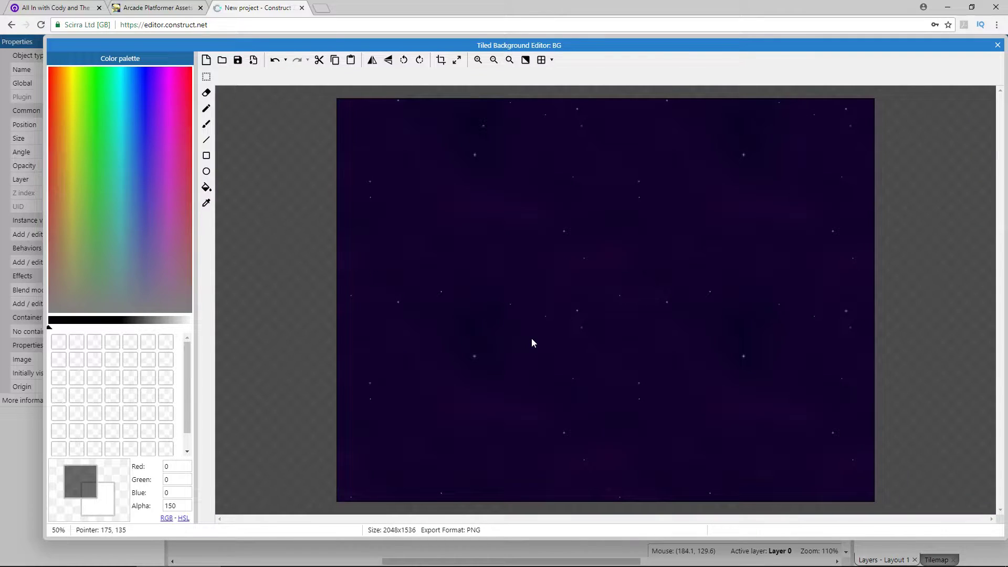
ctrl+scroll(532, 342, down, 2)
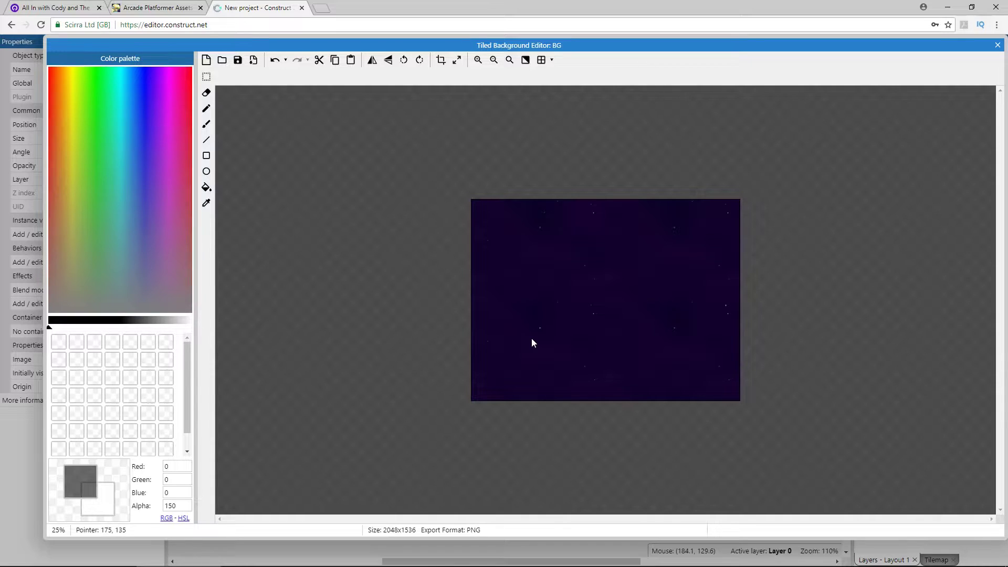
Resize BG's image canvas to 960 x 540 and zoom back to 100%
click(457, 59)
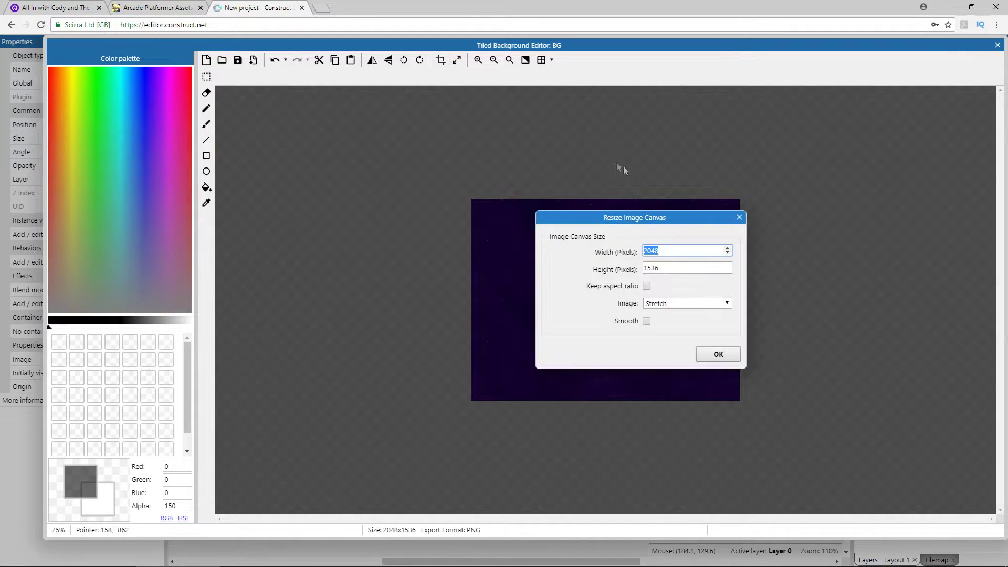
text(9)
text(60)
double_click(665, 270)
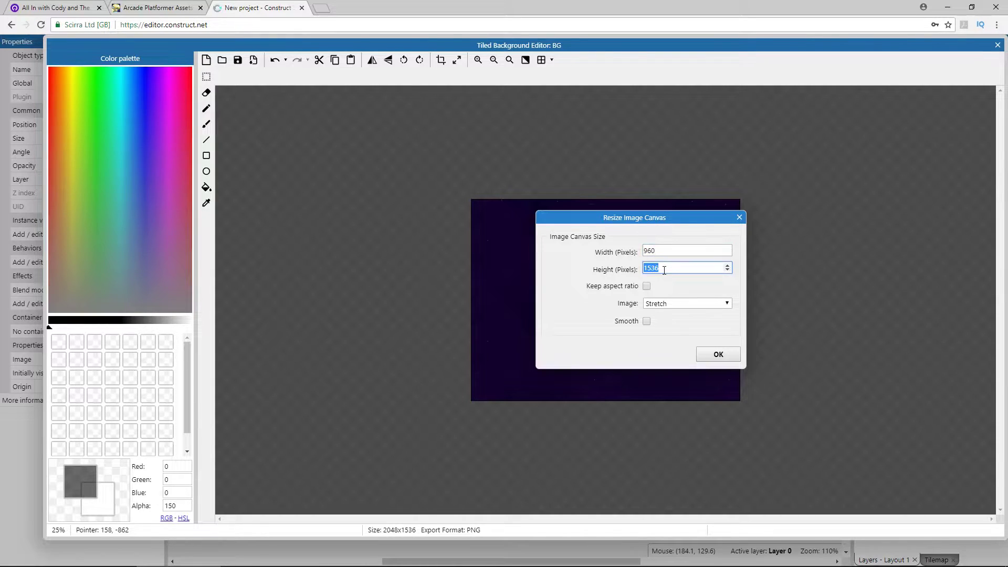
text(540)
click(717, 353)
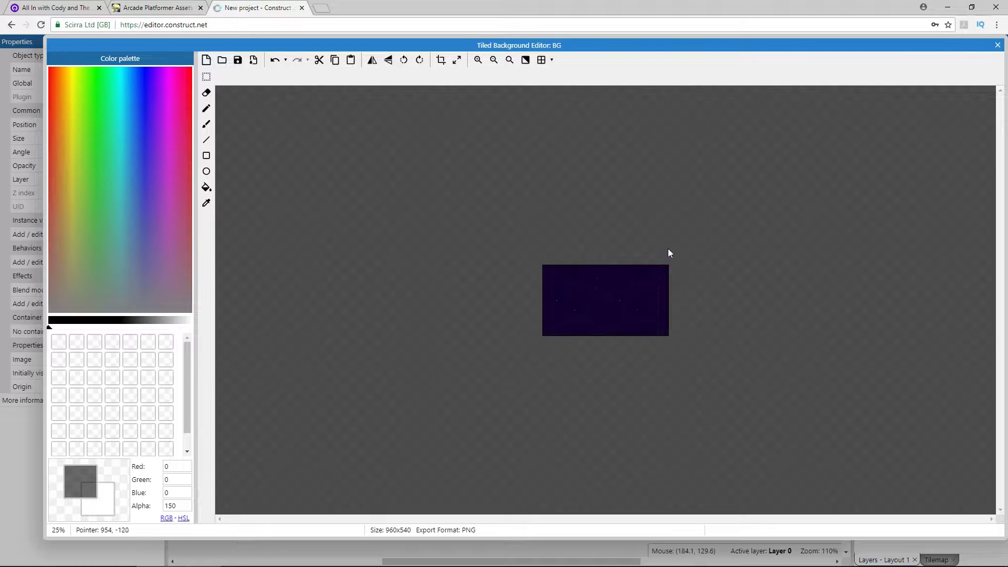
scroll(673, 272, up, 2)
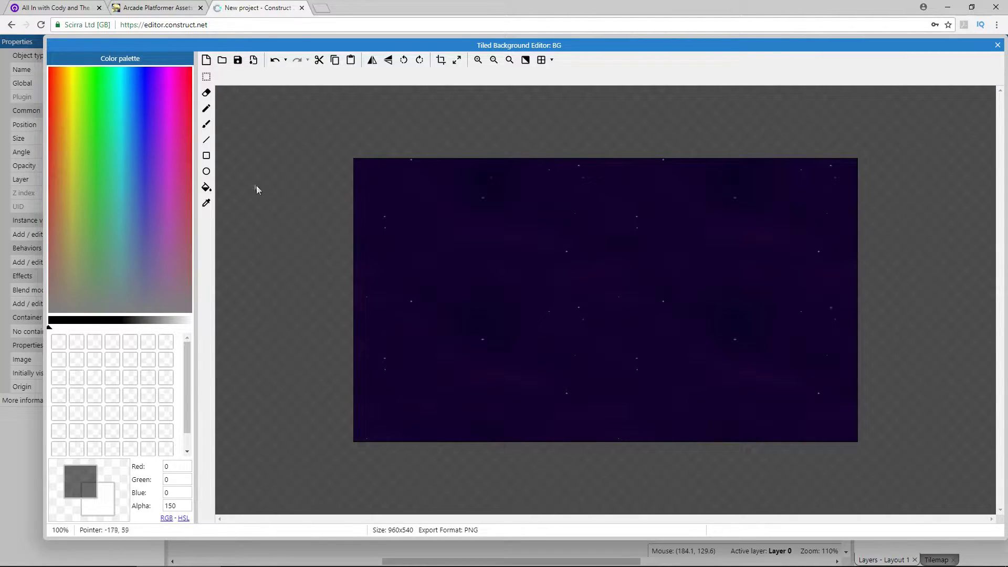
click(206, 124)
Paint an opaque red dot at the star-field texture's top-right corner
drag(142, 171, 191, 67)
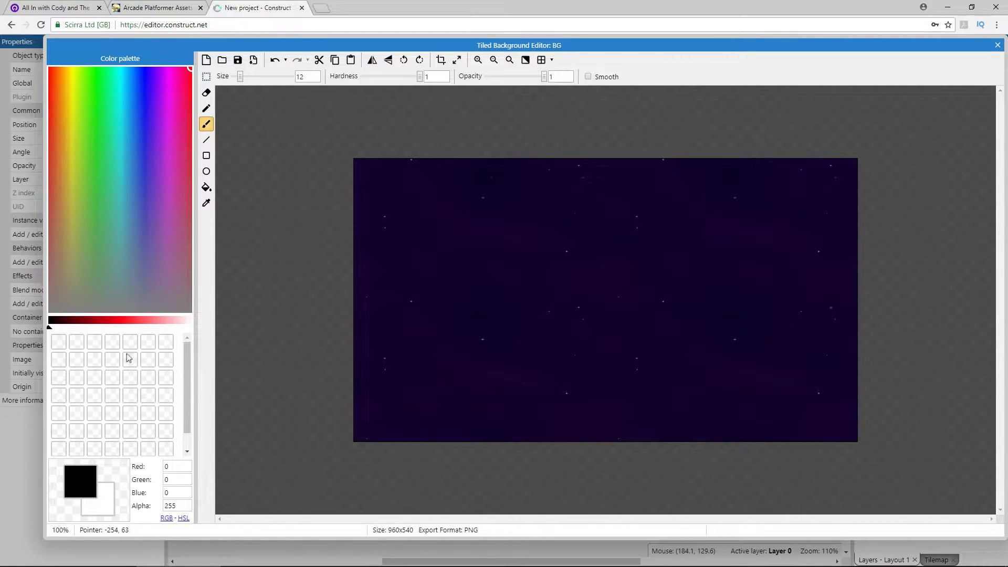
click(117, 320)
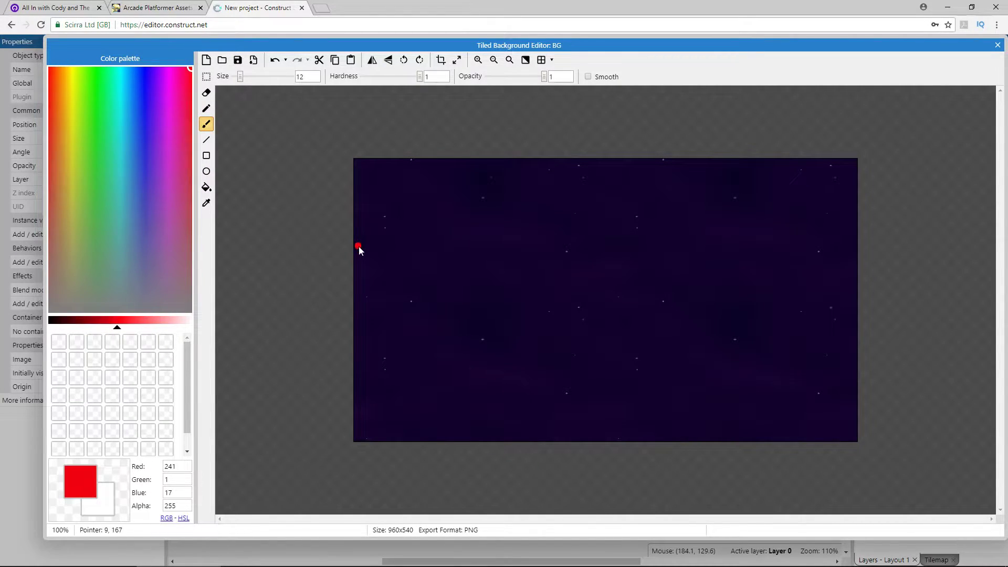
click(855, 165)
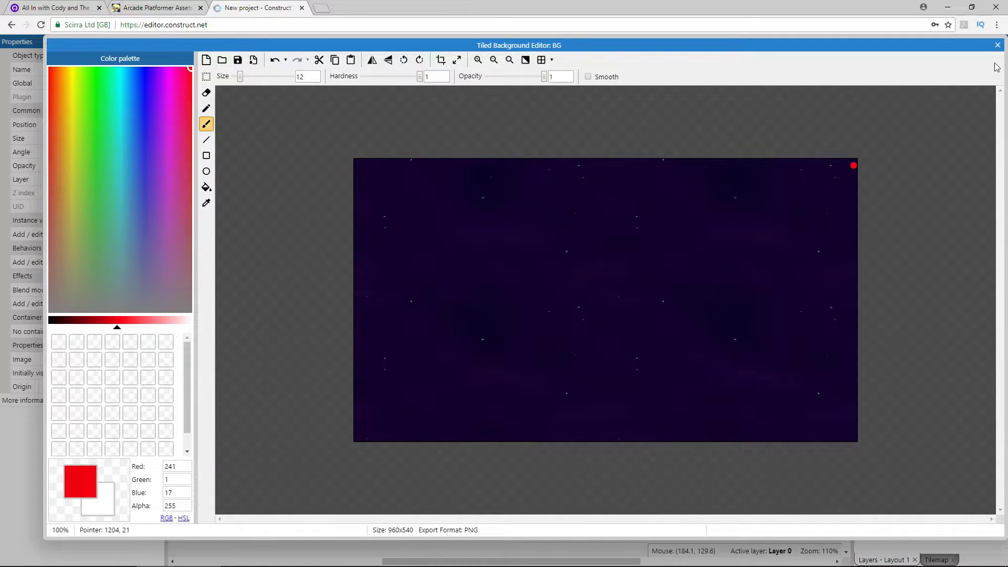
Close the image editor and set the BG instance to position 0, 0 and size 960 x 540
click(998, 45)
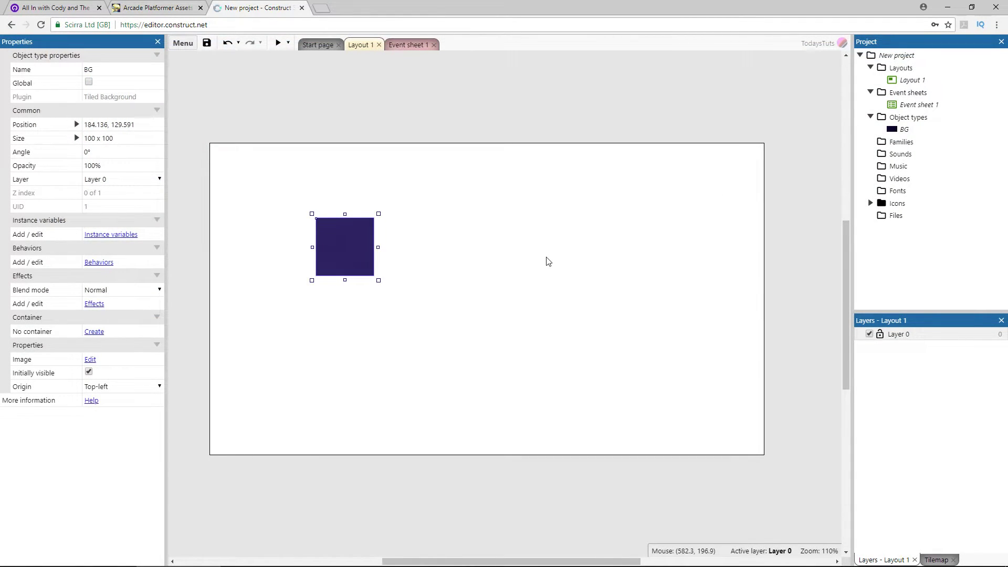
click(48, 125)
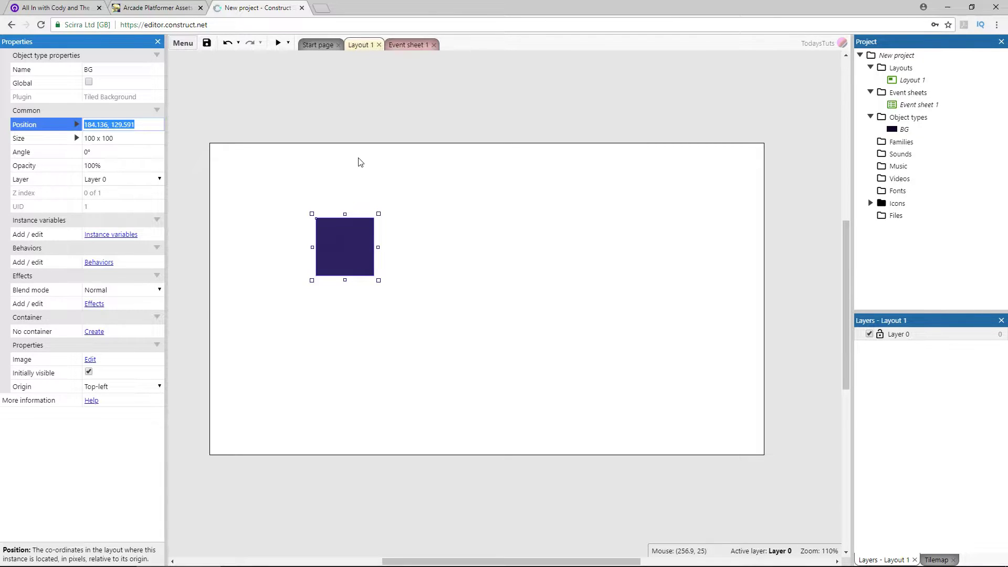
text(0, 0)
key(Tab)
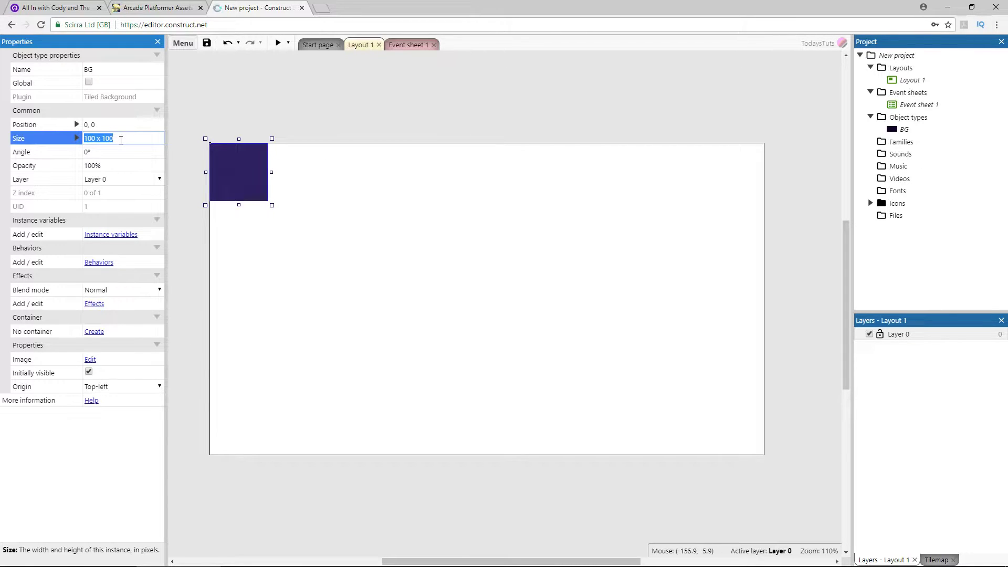
click(121, 139)
key(ctrl+a)
text(96)
text(0)
key(Tab)
Duplicate the BG instance and set the copy's position to 960, 0
click(487, 101)
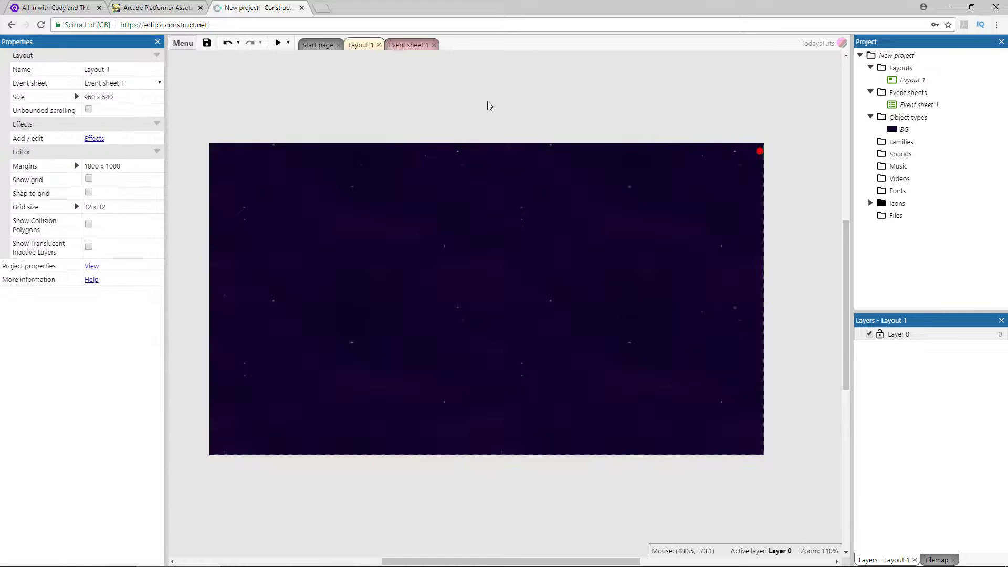
click(375, 181)
mouse_move(375, 181)
ctrl+mouse_down()
mouse_move(376, 230)
mouse_move(419, 266)
ctrl+mouse_up()
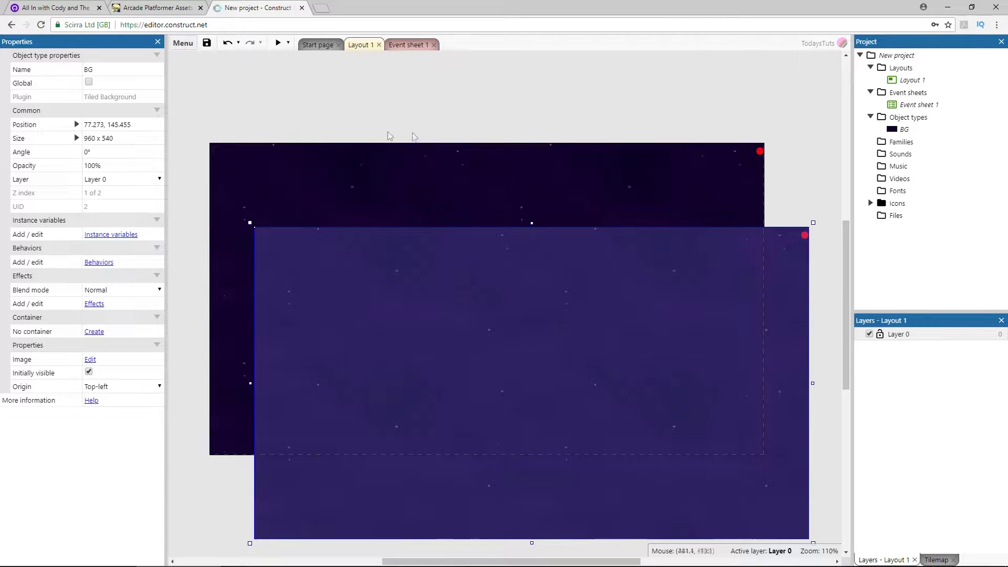
click(116, 125)
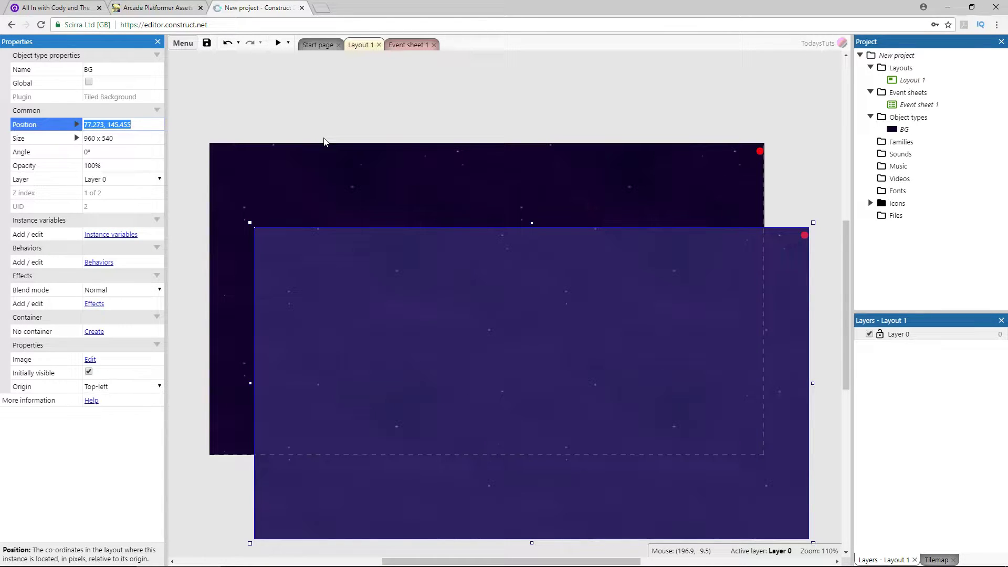
text(960)
text(, 0)
key(Tab)
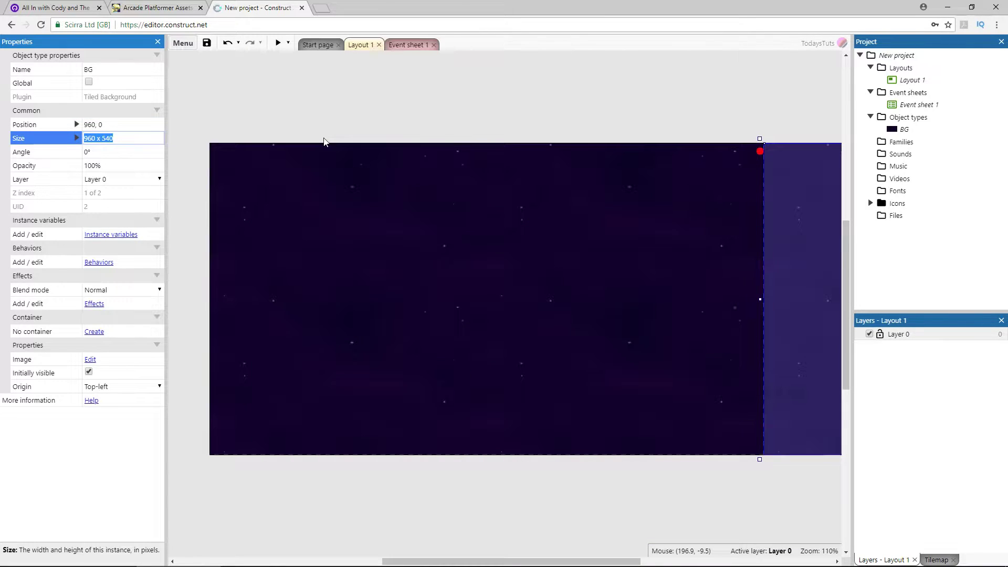
Move the left BG instance to X -960
ctrl+scroll(543, 267, down, 4)
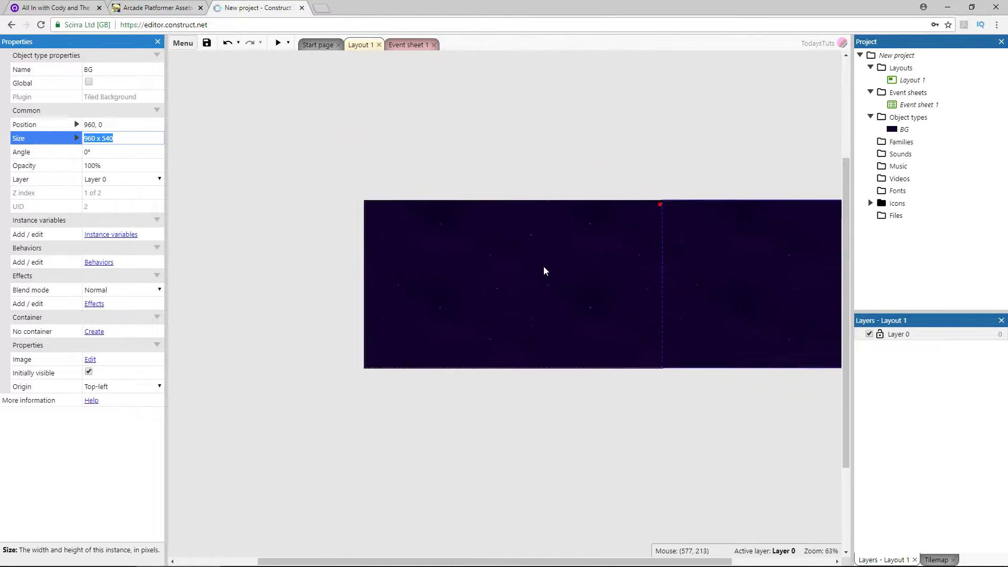
ctrl+scroll(543, 271, down, 2)
ctrl+scroll(562, 275, down, 1)
ctrl+scroll(581, 279, up, 1)
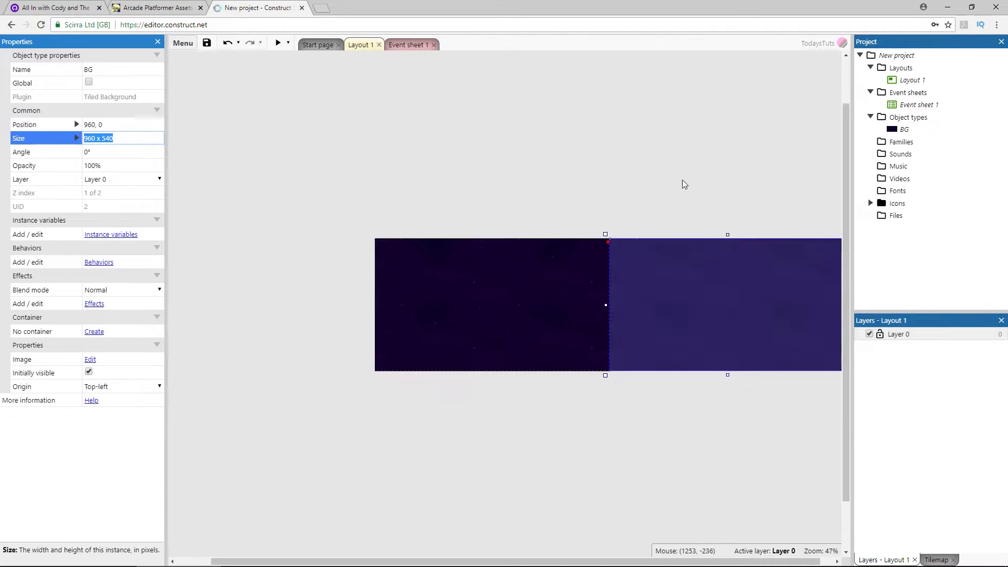
click(639, 197)
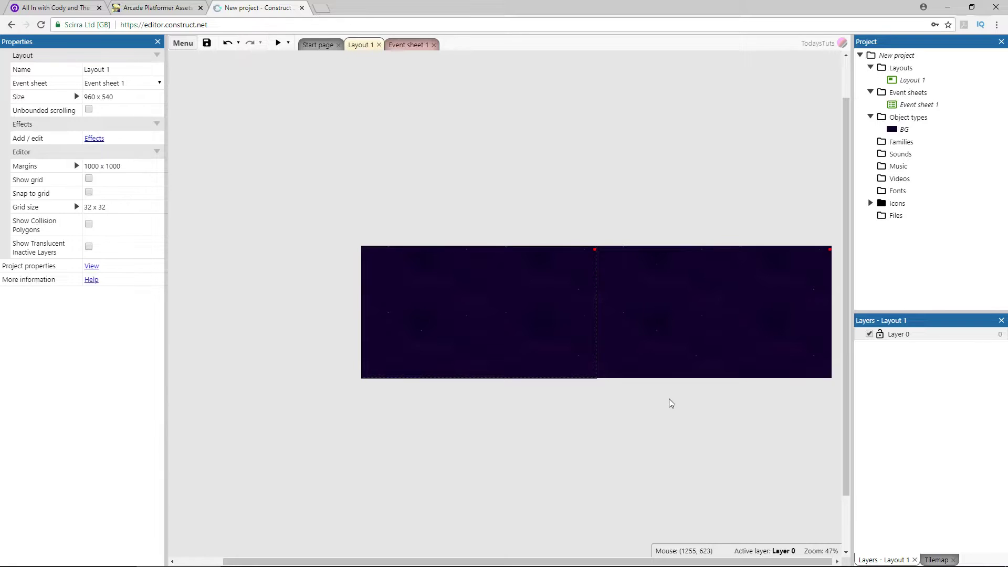
click(459, 328)
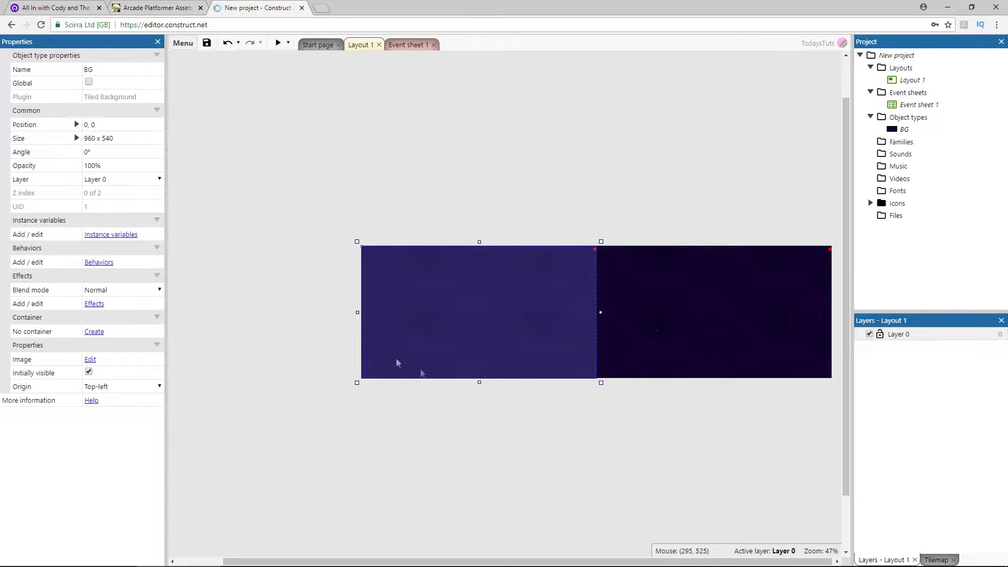
click(88, 125)
text(-960)
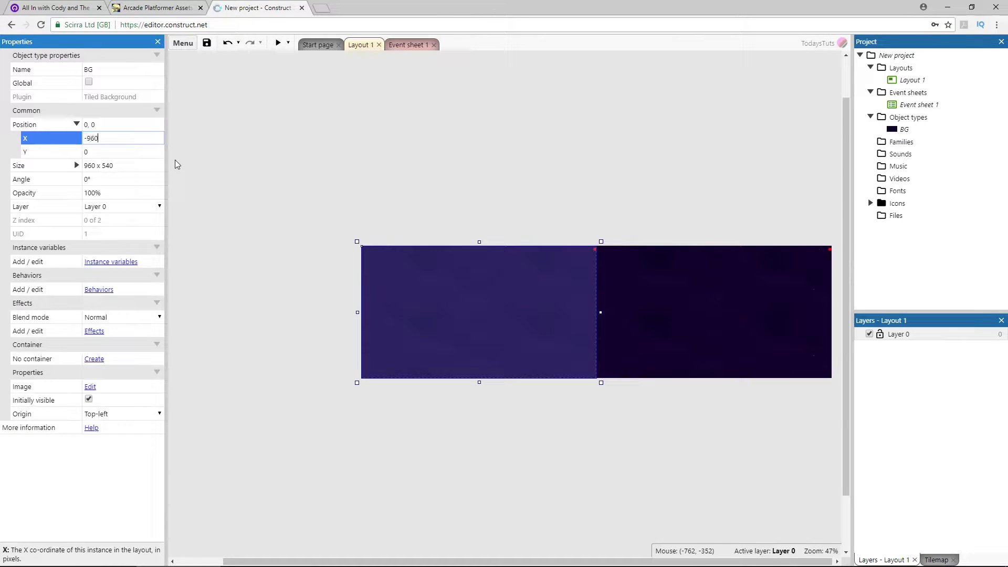
key(Return)
Set the right BG instance's X position to 0
ctrl+scroll(527, 396, down, 2)
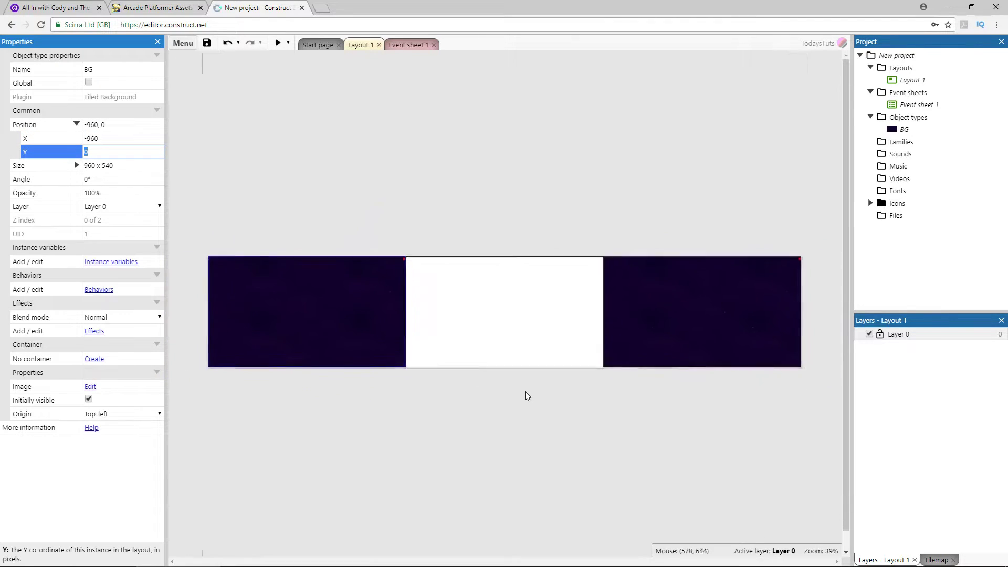
click(643, 318)
click(126, 125)
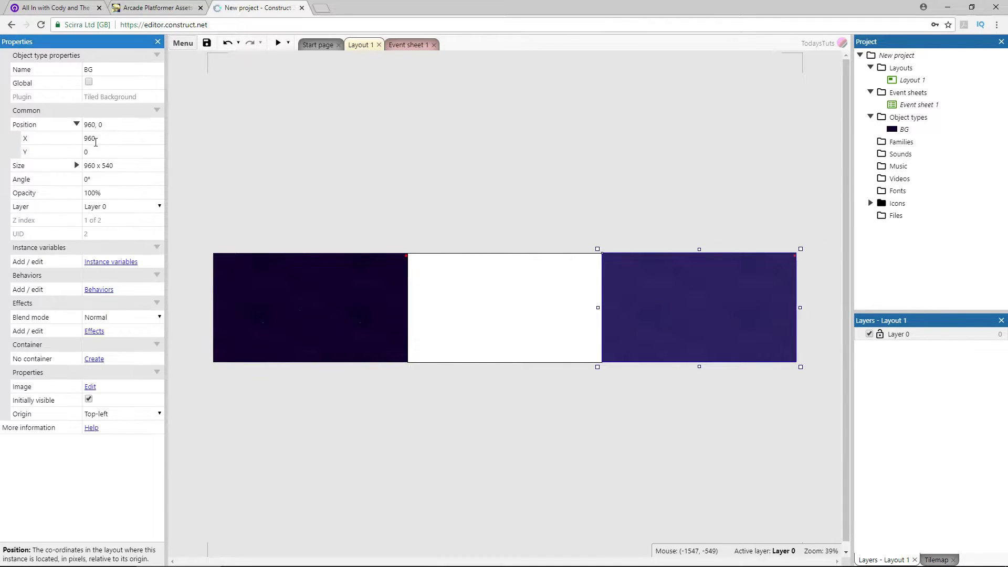
text(0)
key(Tab)
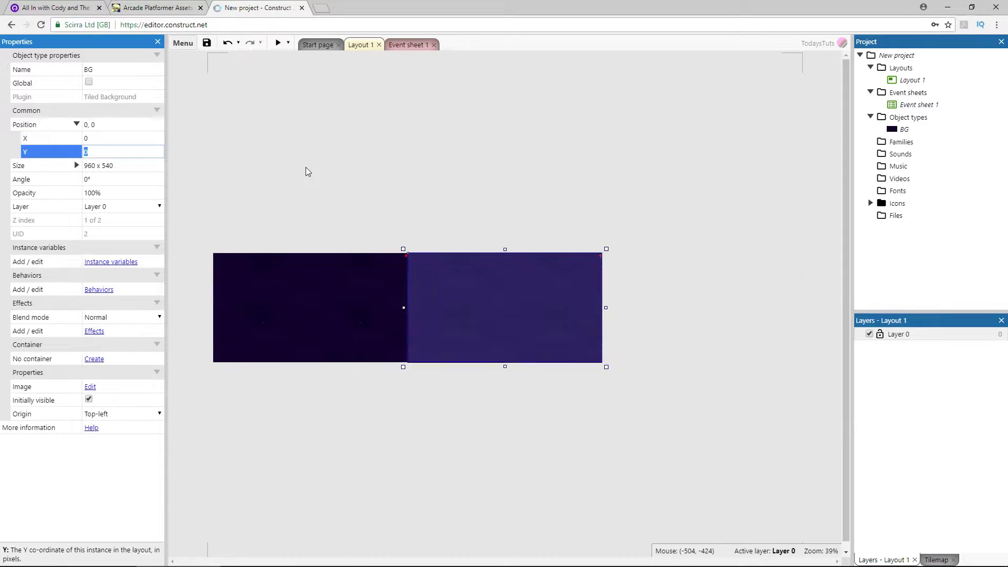
Set the other BG instance's X to 960 and open Event sheet 1
click(302, 263)
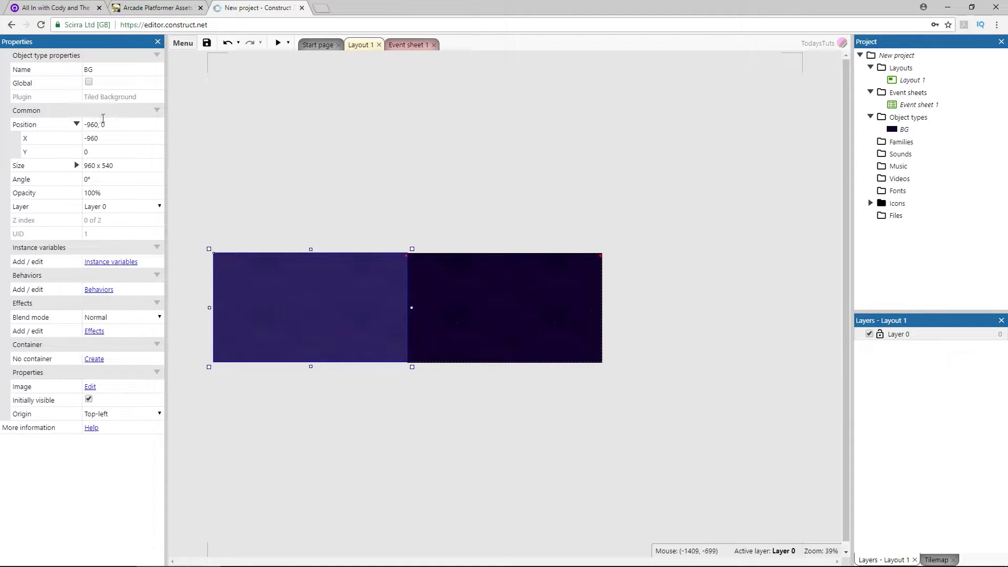
click(105, 139)
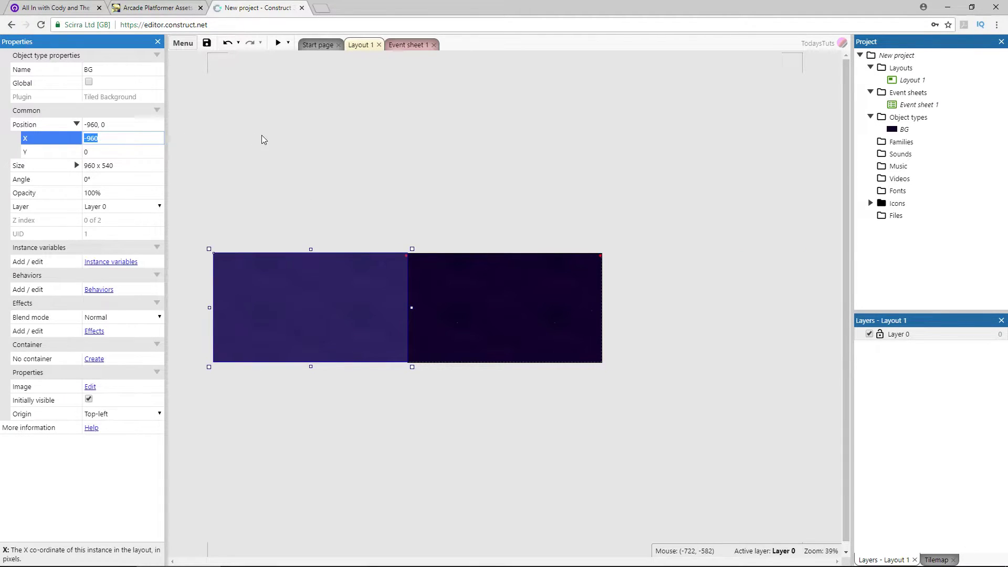
text(9)
key(Tab)
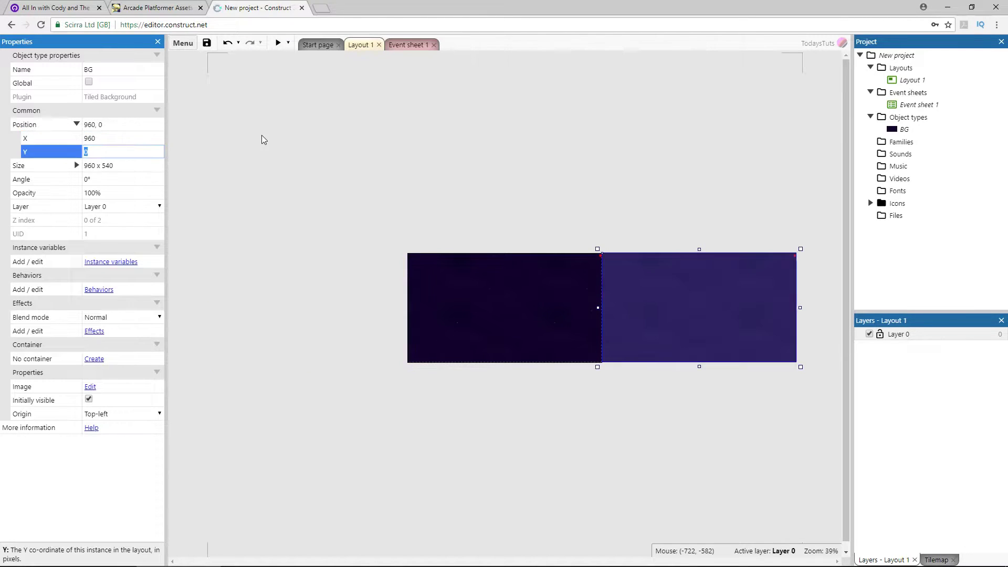
key(ctrl+Tab)
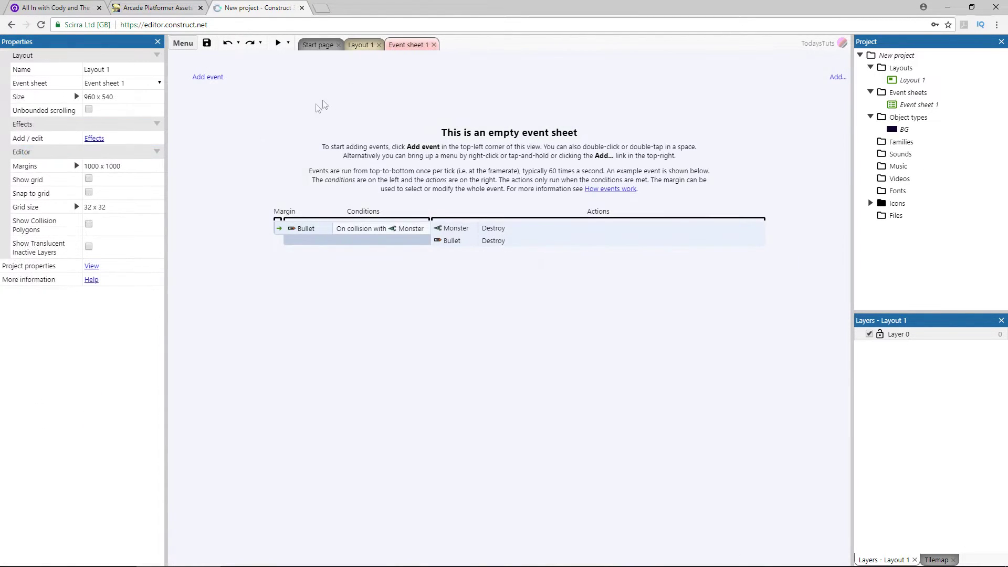
Create a global number variable named bg_speed with an initial value of 250
right_click(257, 137)
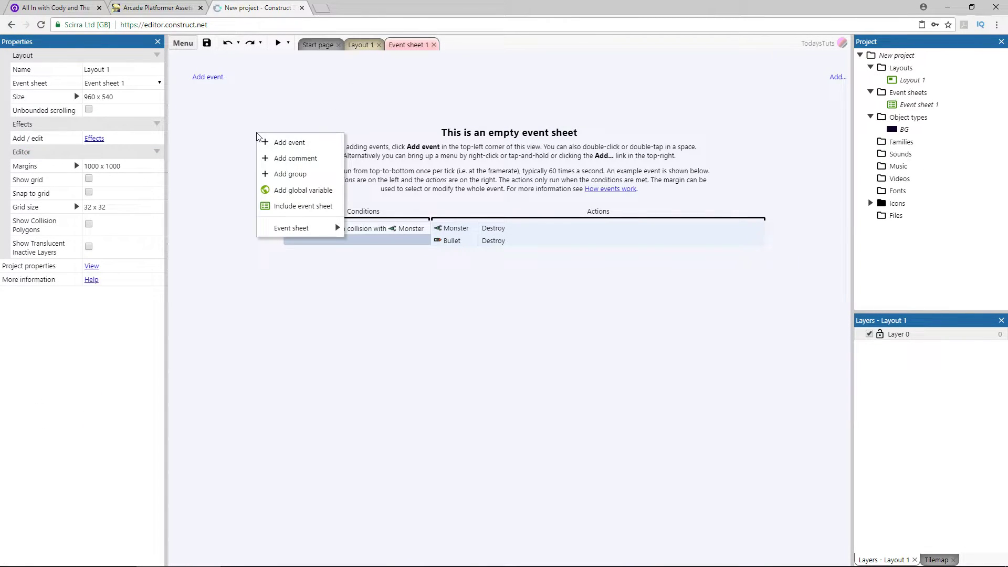
click(301, 190)
text(bg_speed)
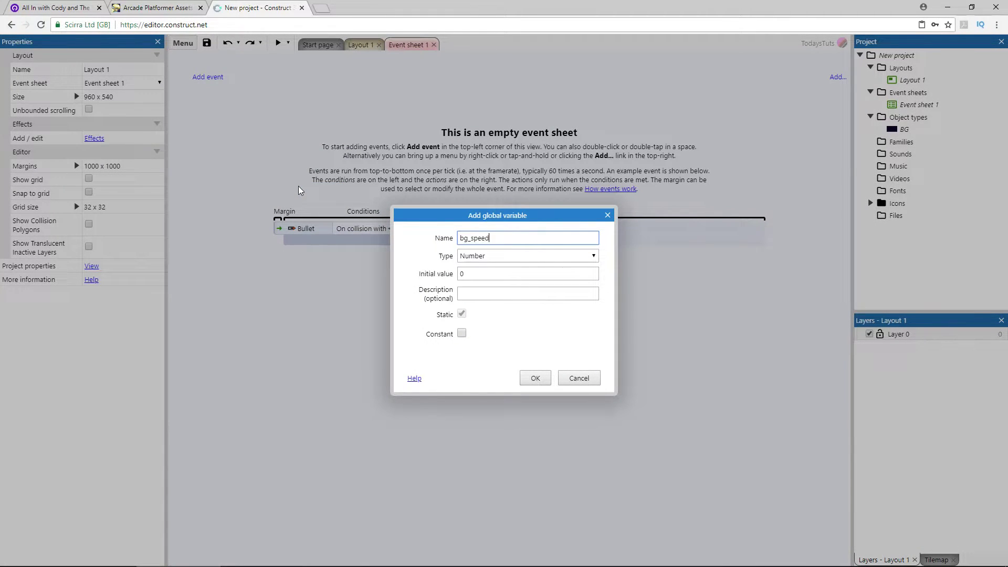
key(Tab)
text(250)
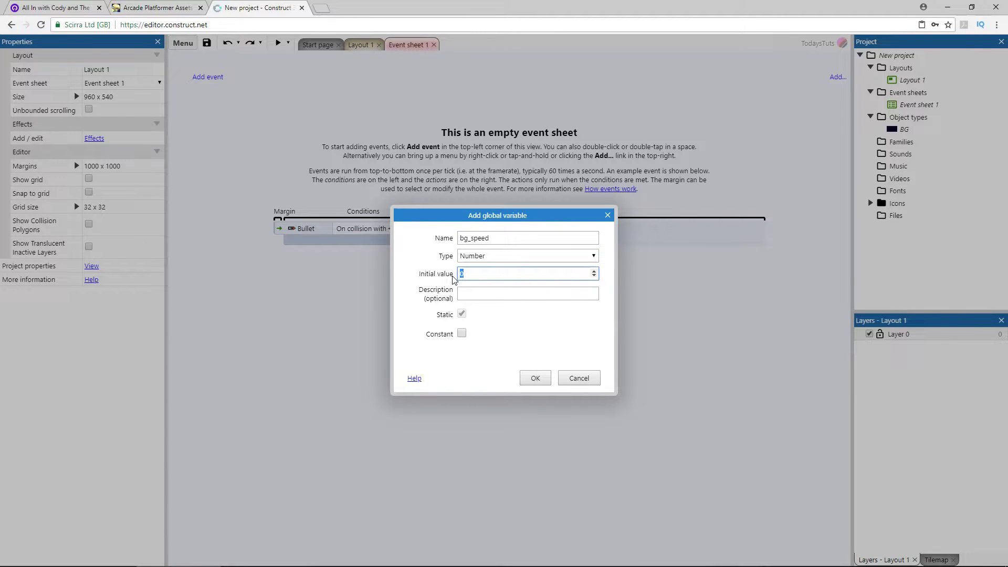
click(535, 378)
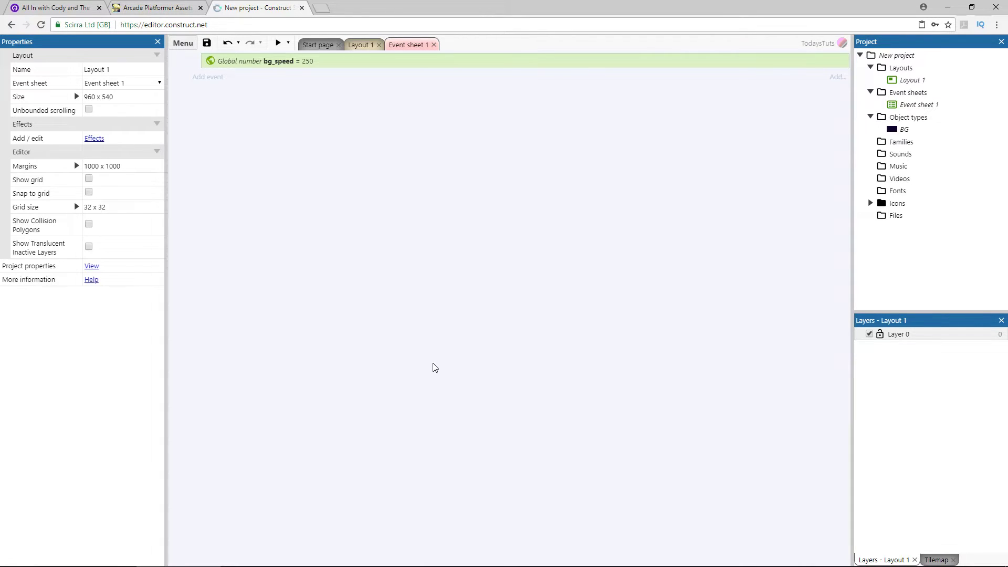
Add a new event with the System condition Every tick
click(215, 80)
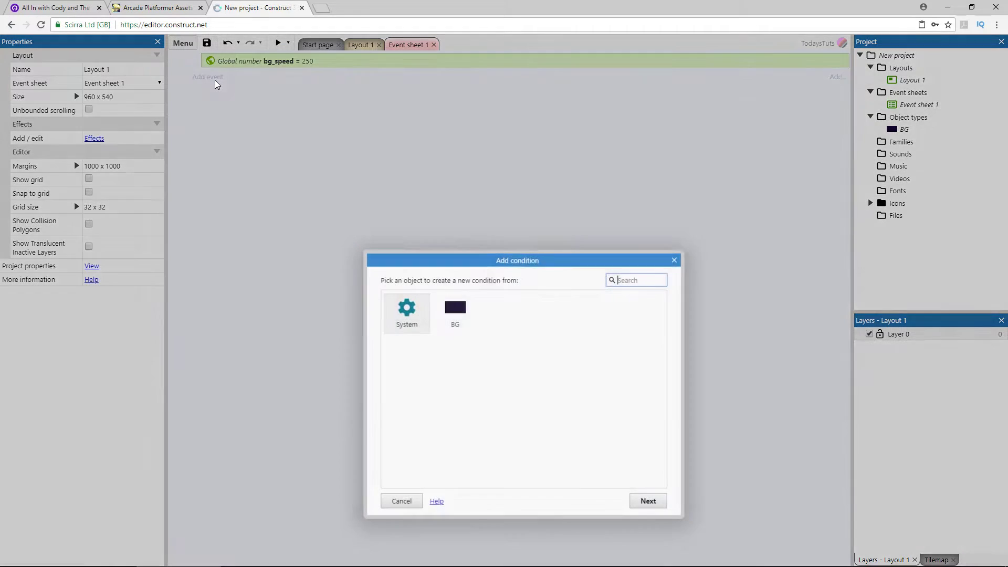
double_click(410, 316)
drag(462, 266, 418, 176)
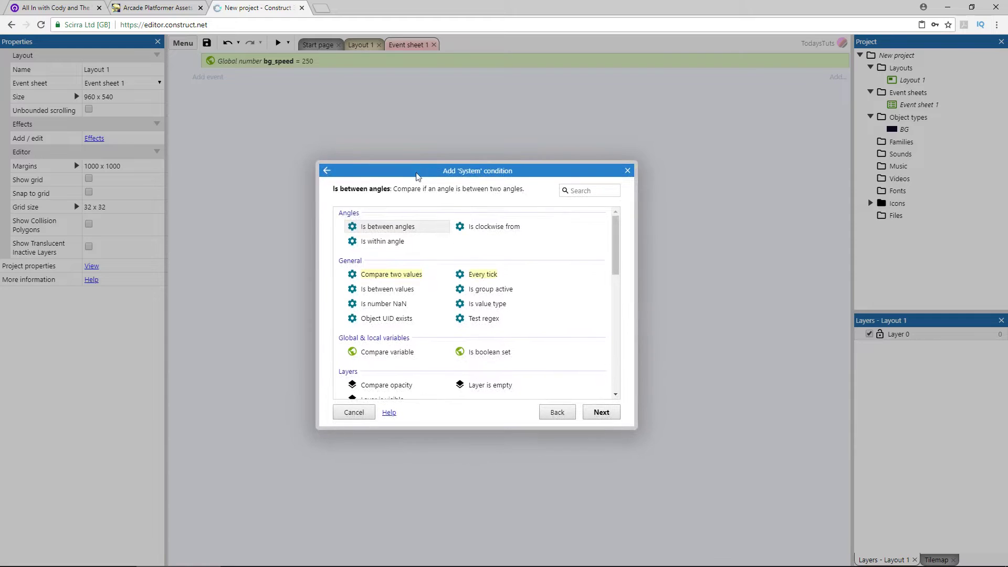
click(481, 273)
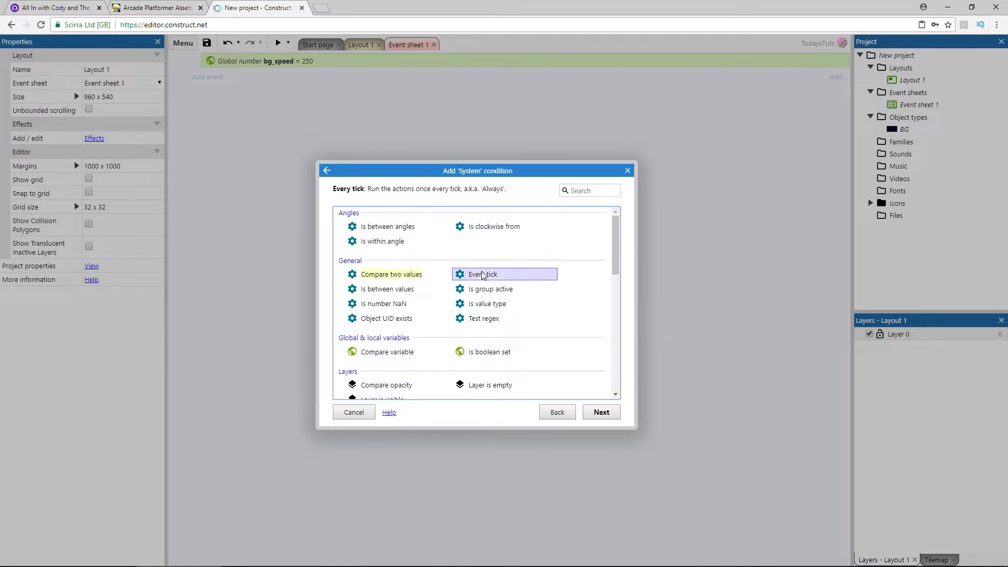
click(601, 415)
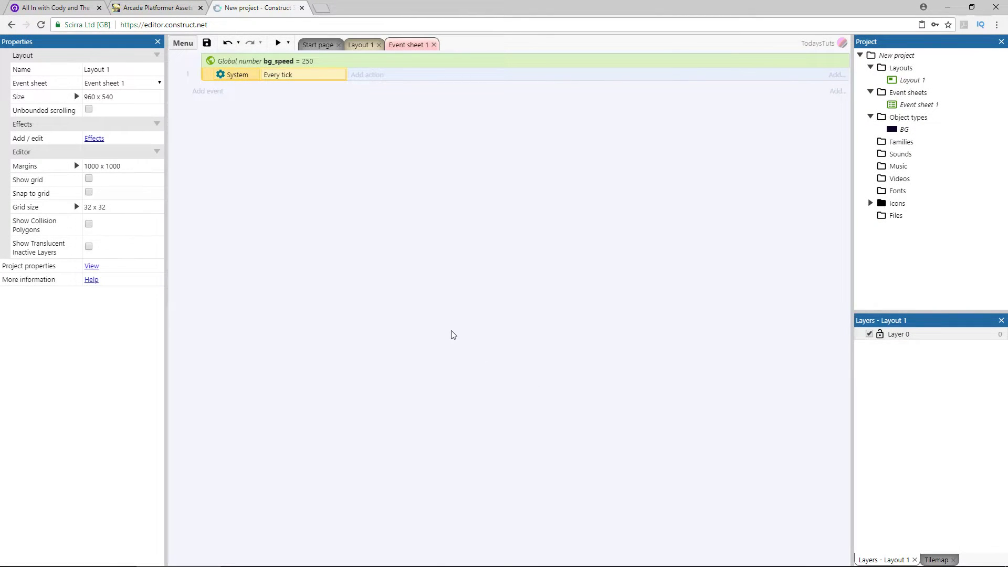
Give the Every tick event a BG Set X action with expression BG.x - bg_speed * dt
click(368, 75)
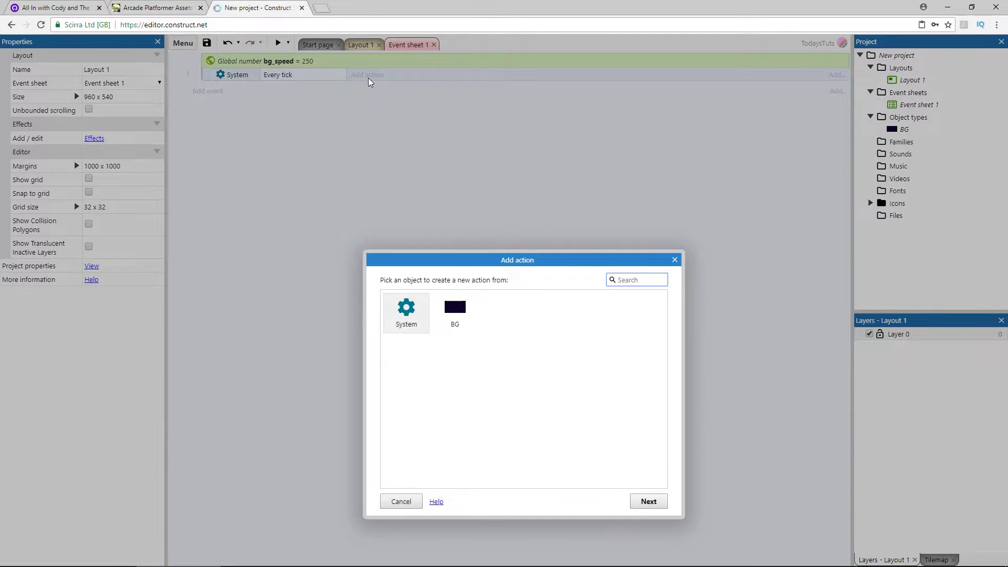
click(455, 313)
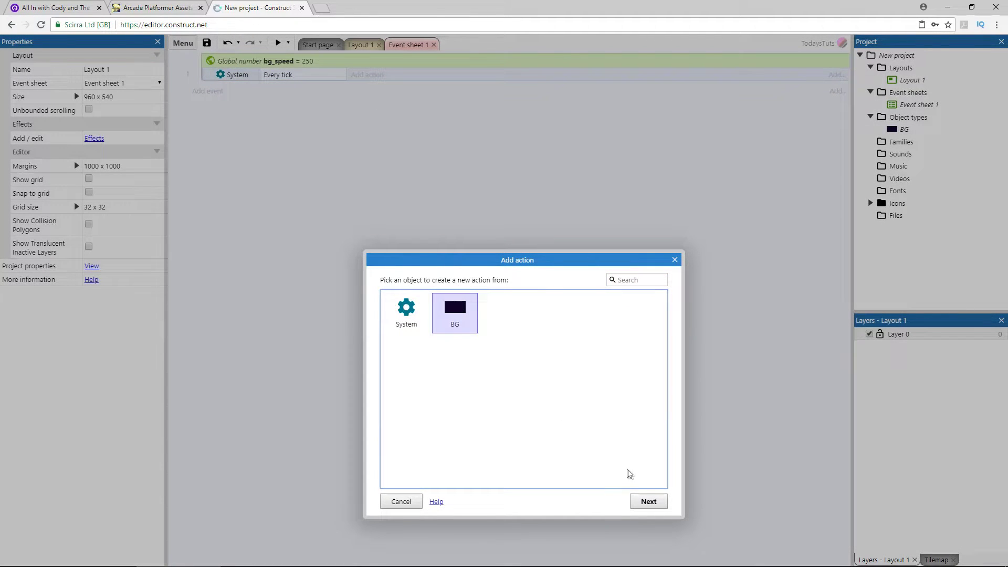
click(649, 501)
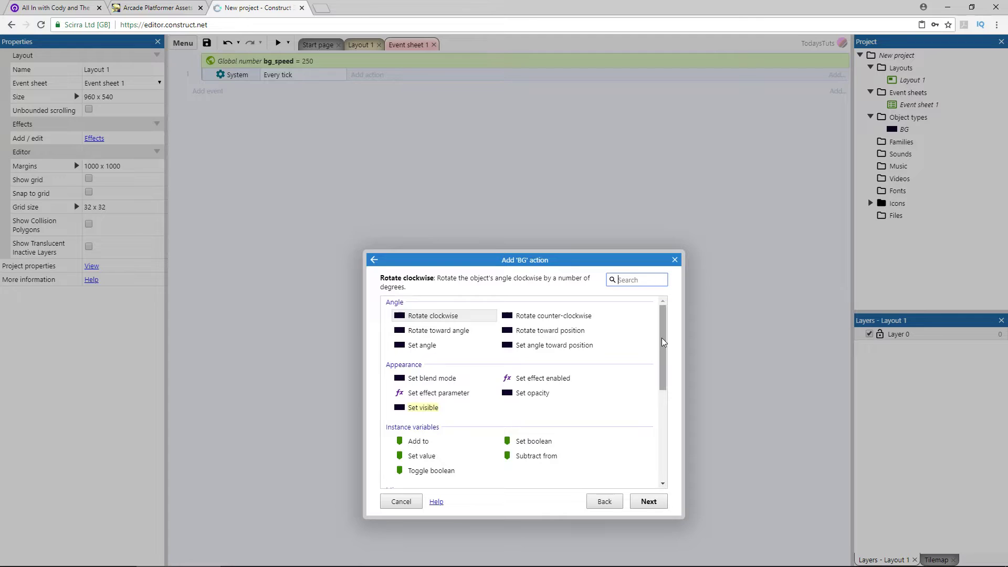
drag(662, 339, 664, 431)
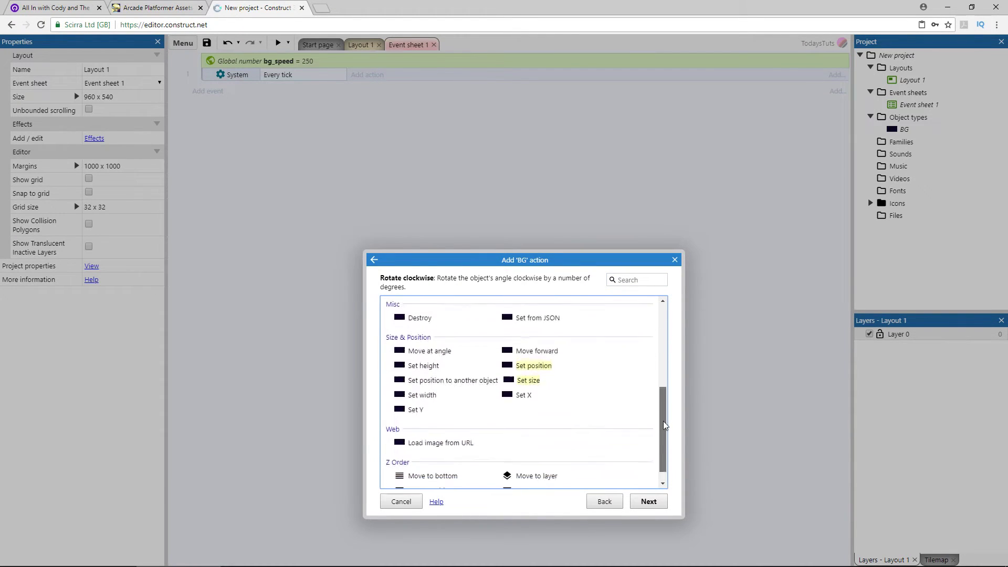
click(520, 381)
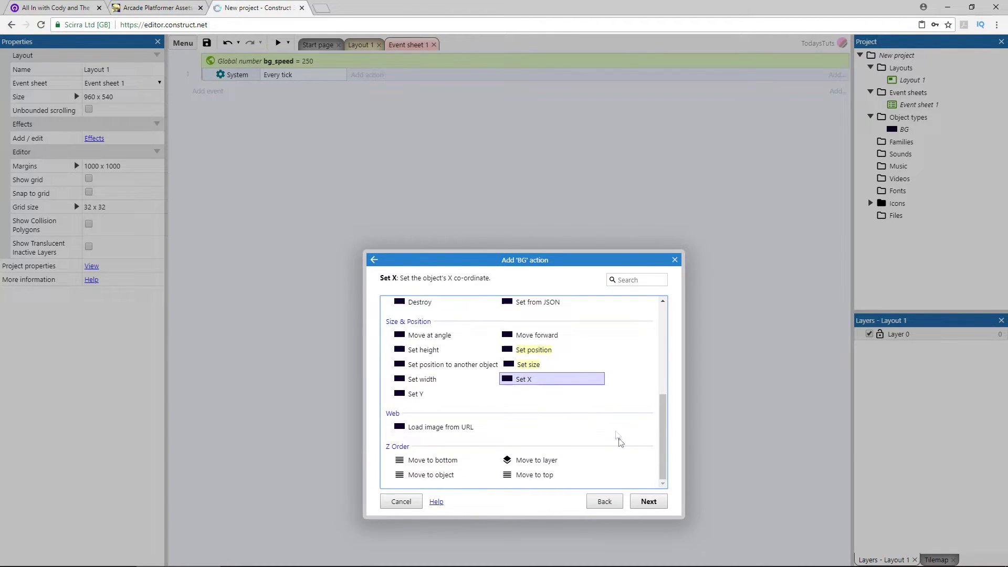
click(648, 501)
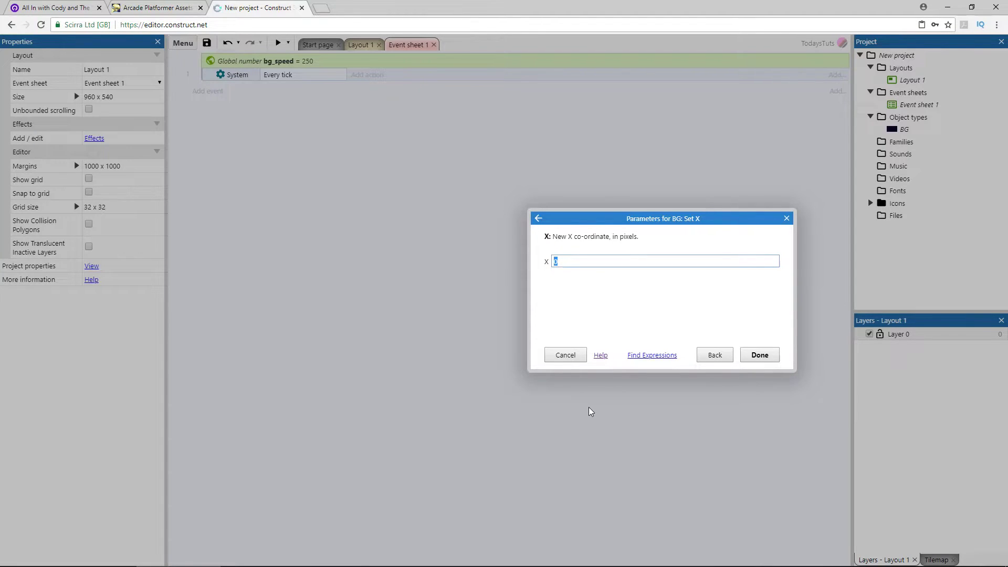
text(BG)
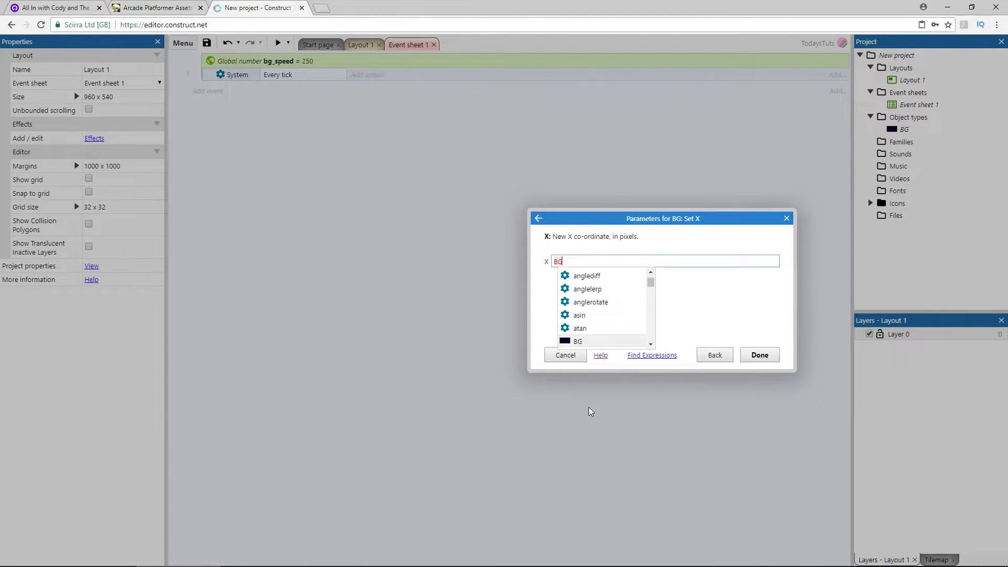
text(.x)
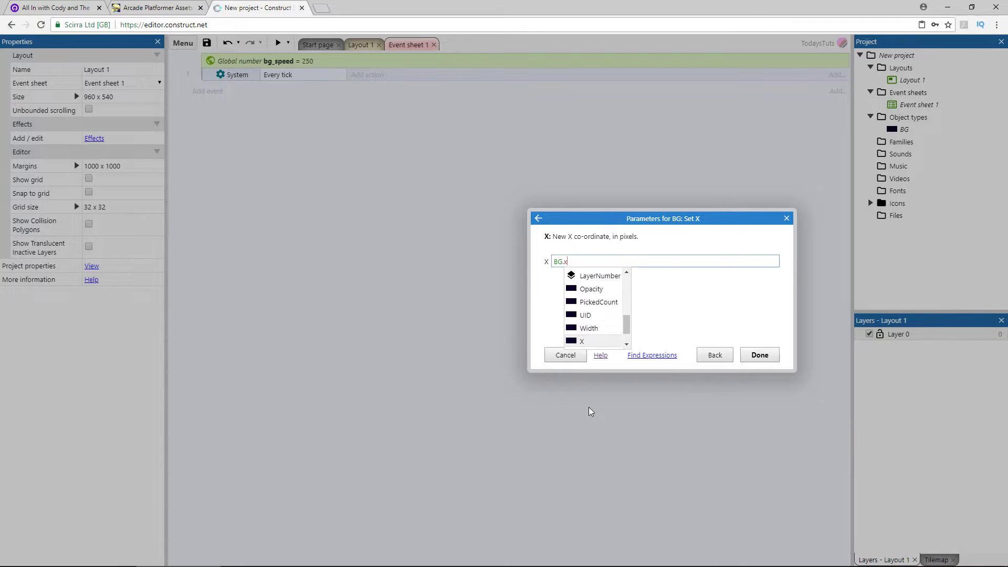
text( - )
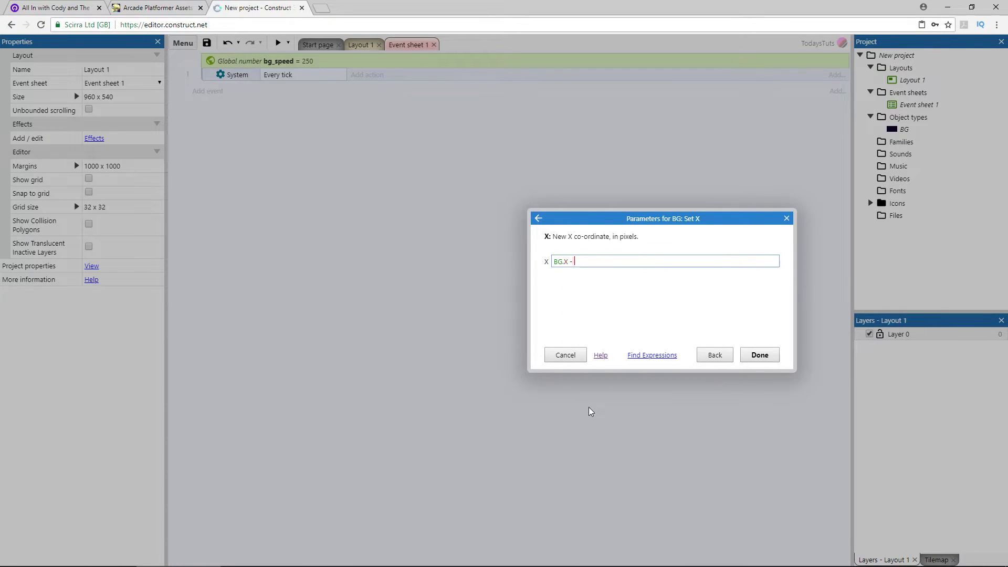
text(bg_)
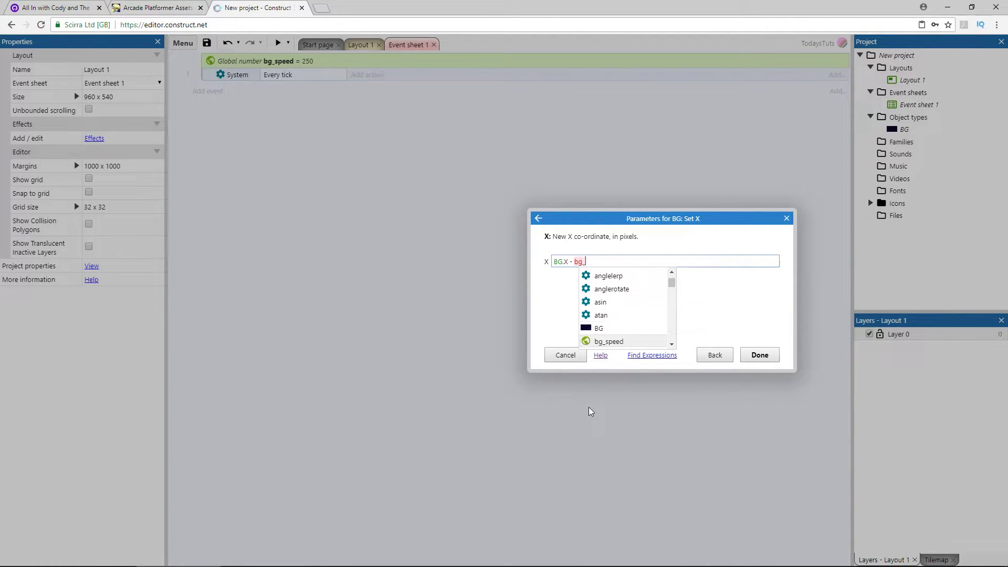
key(Return)
text(* )
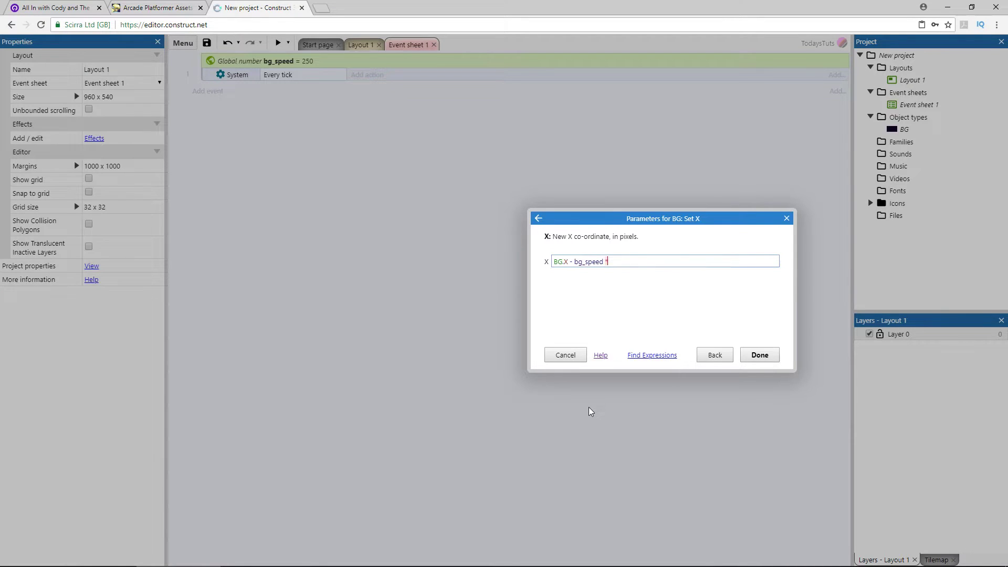
text(dt)
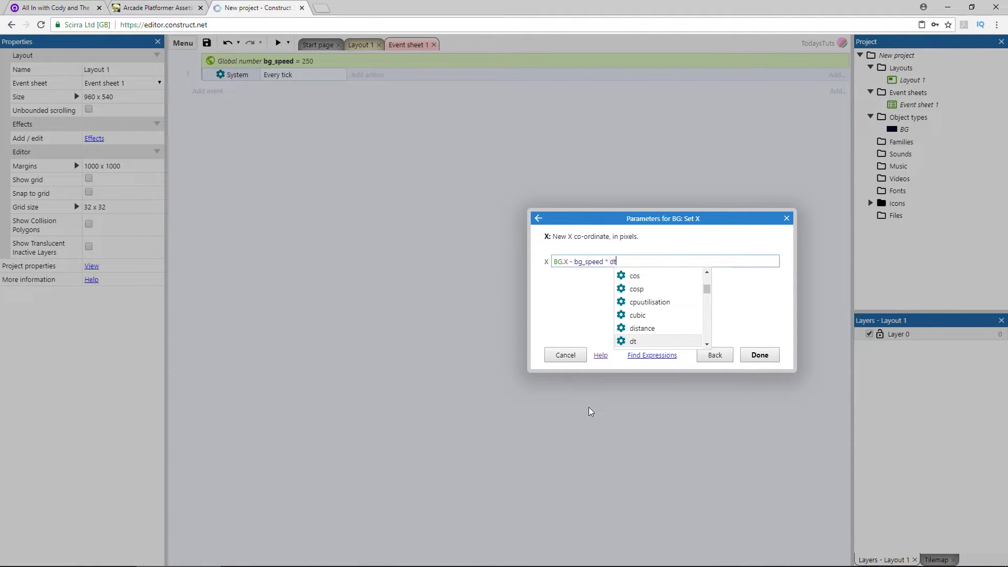
key(Return)
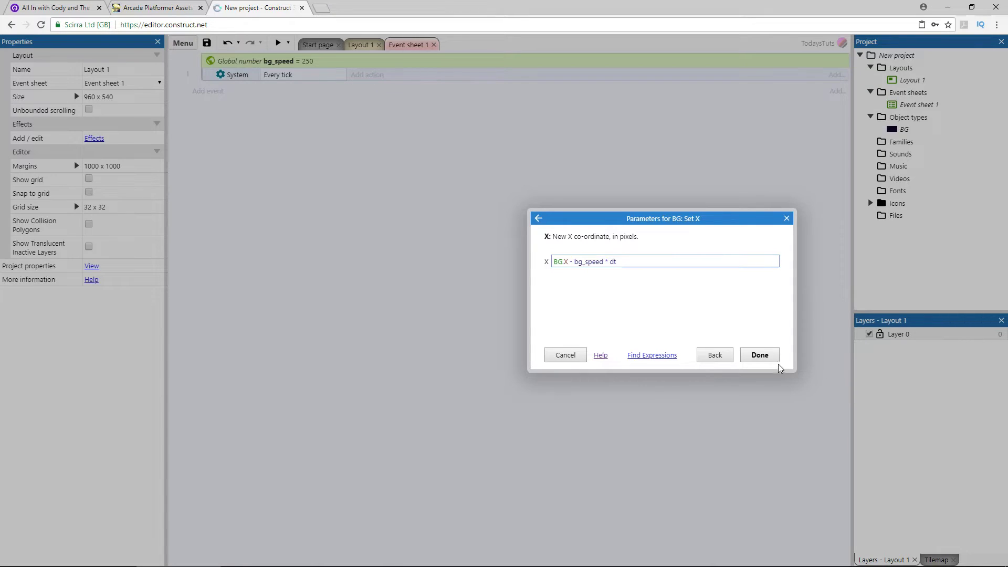
click(764, 360)
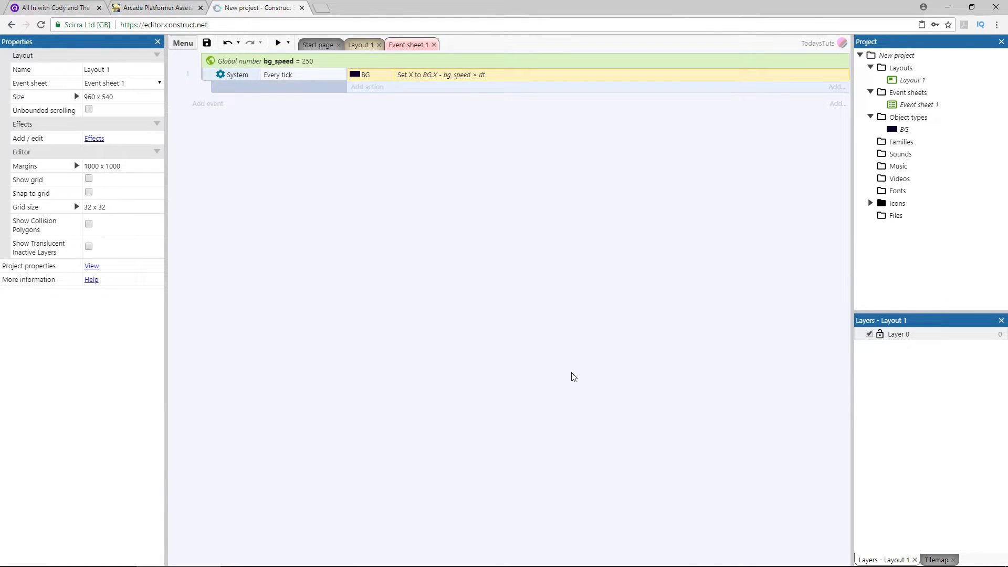
key(F5)
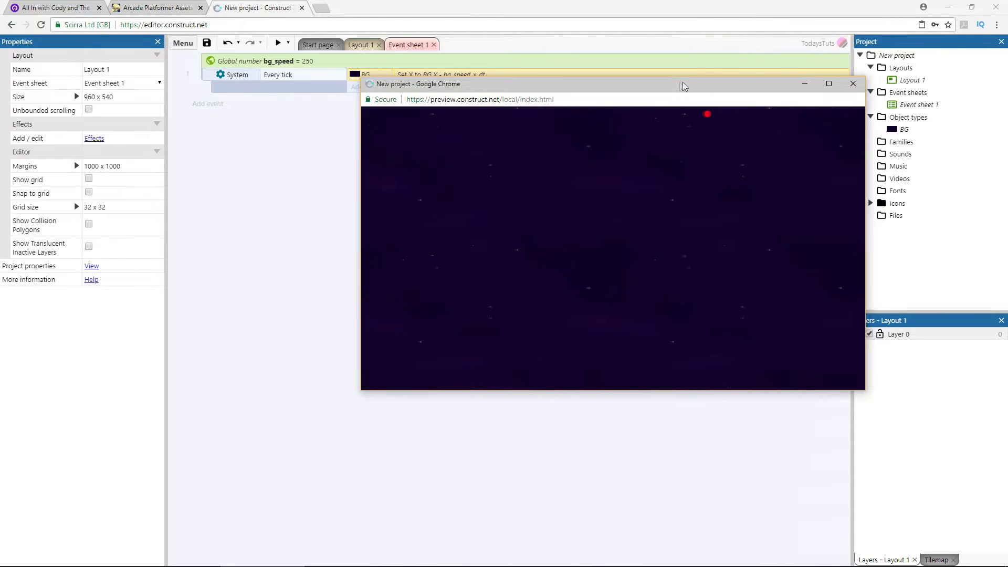
drag(683, 82, 576, 92)
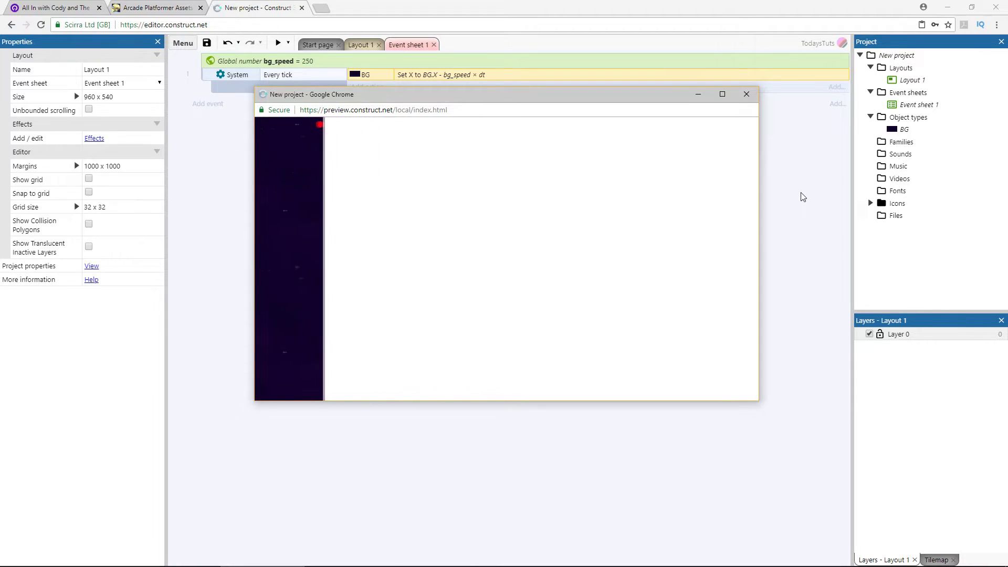
click(747, 94)
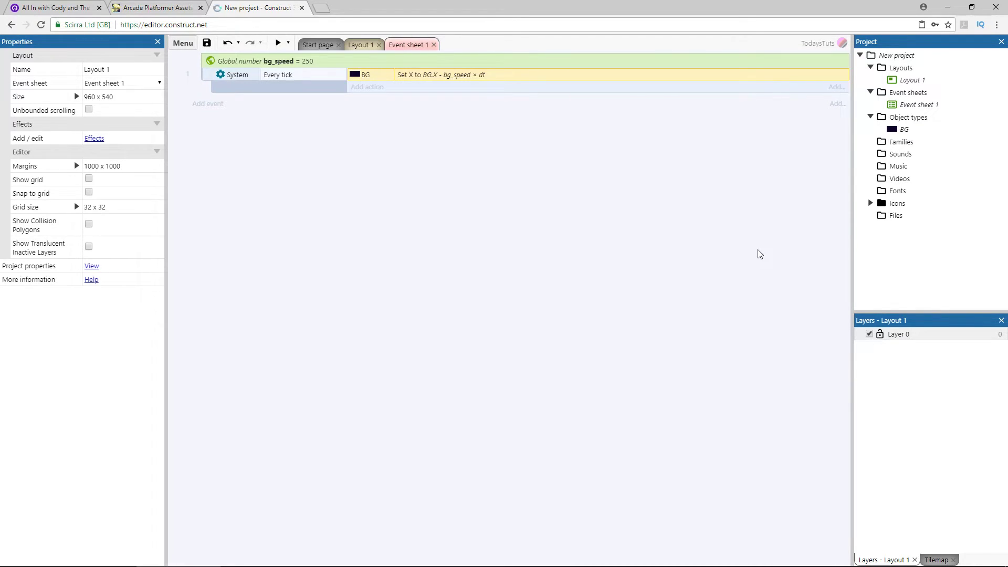
click(210, 105)
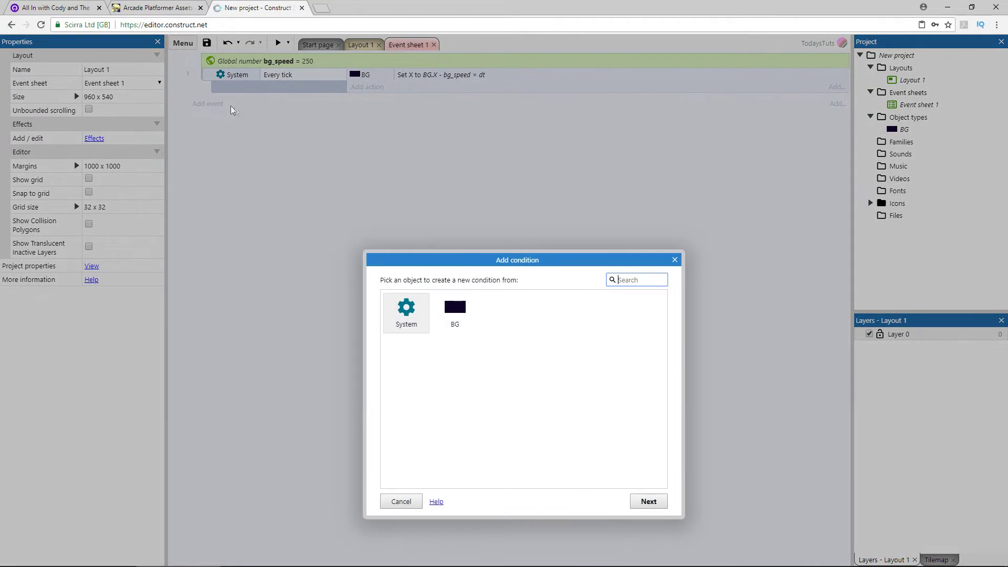
Give the new event a BG Compare X condition: X less or equal to -960
click(455, 309)
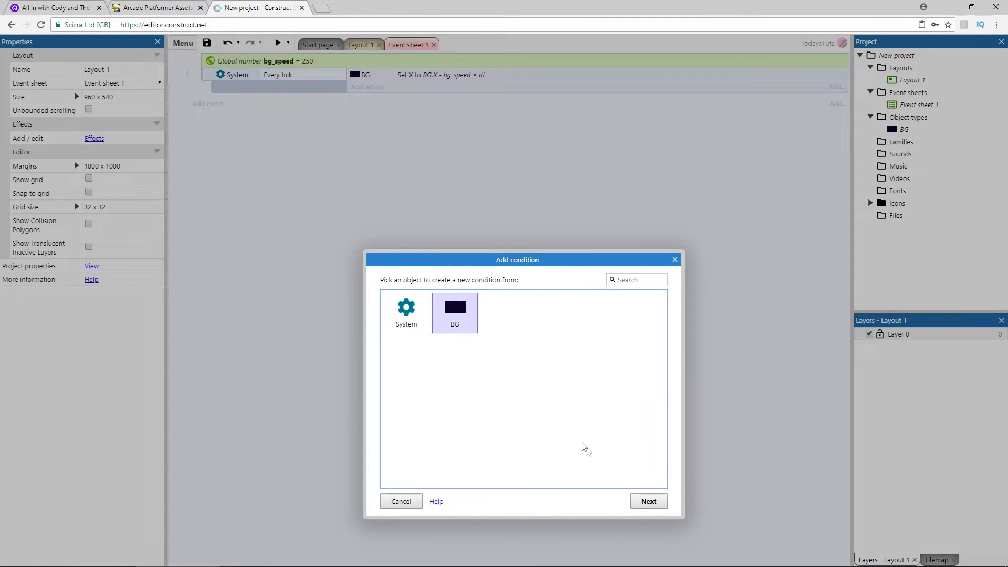
click(649, 502)
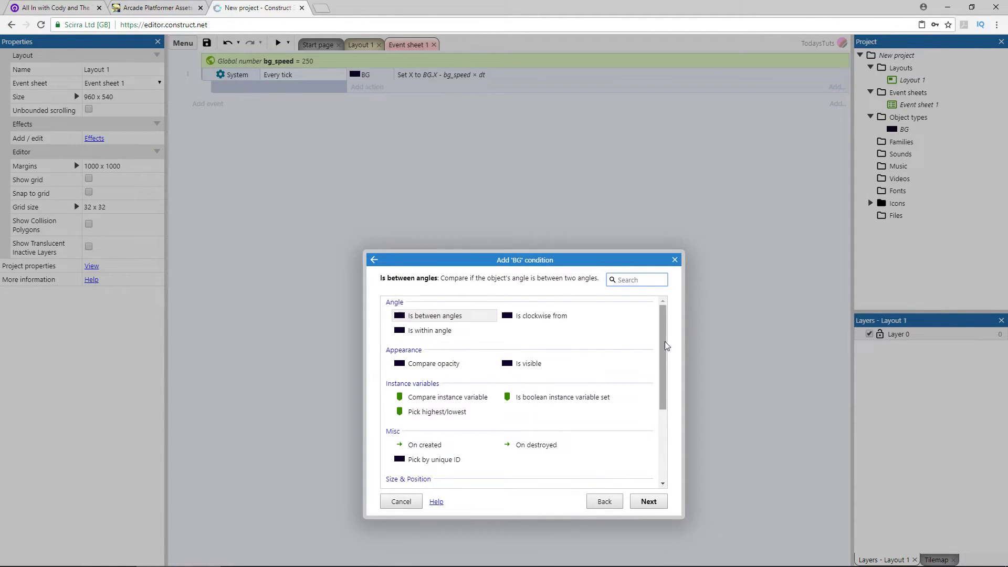
drag(664, 342, 661, 400)
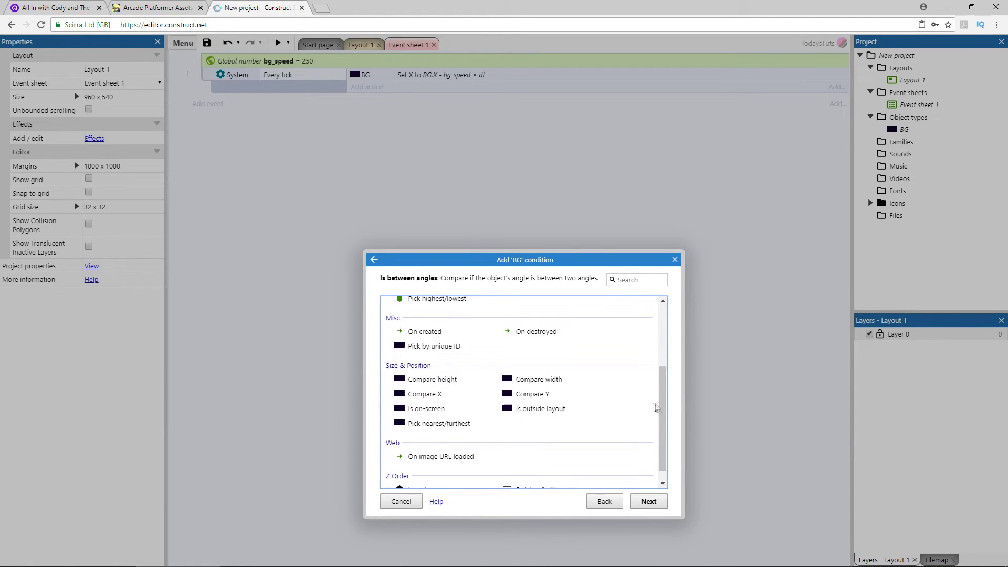
click(442, 395)
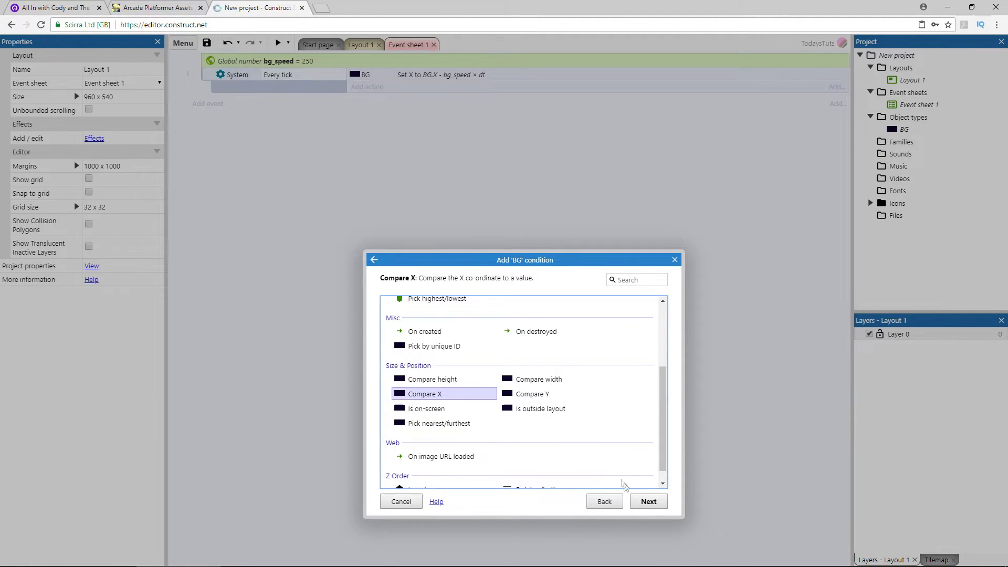
click(648, 501)
click(658, 260)
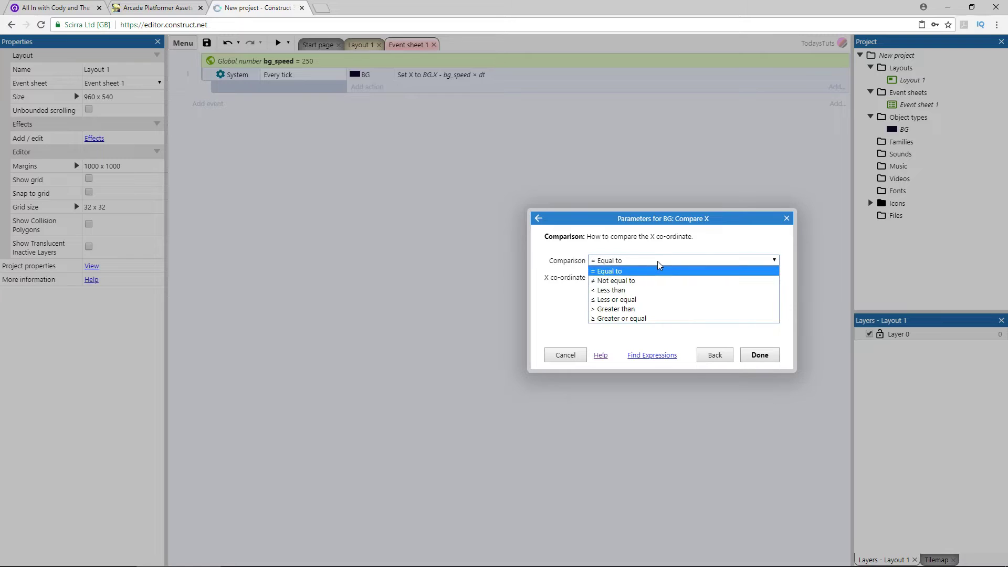
click(646, 301)
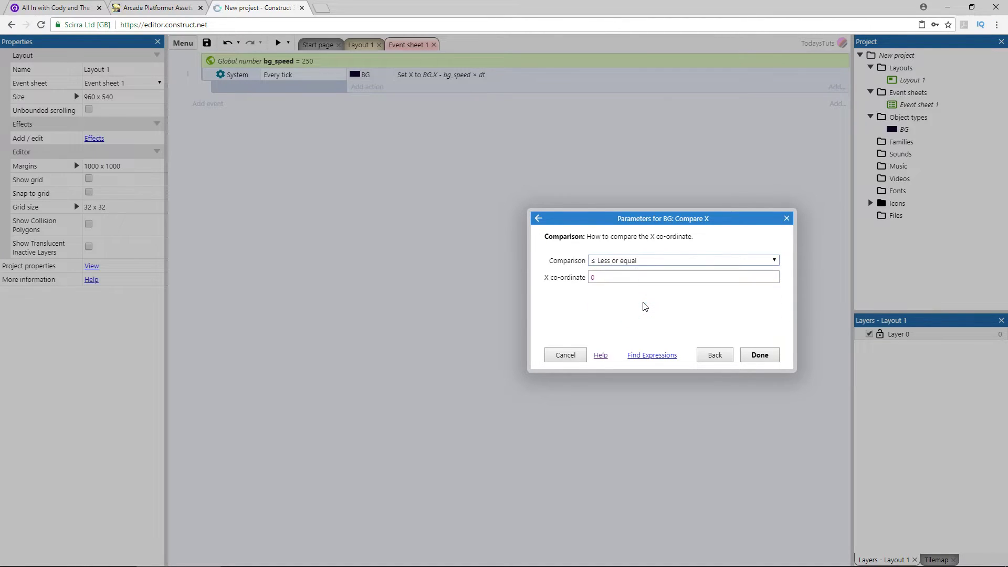
click(619, 278)
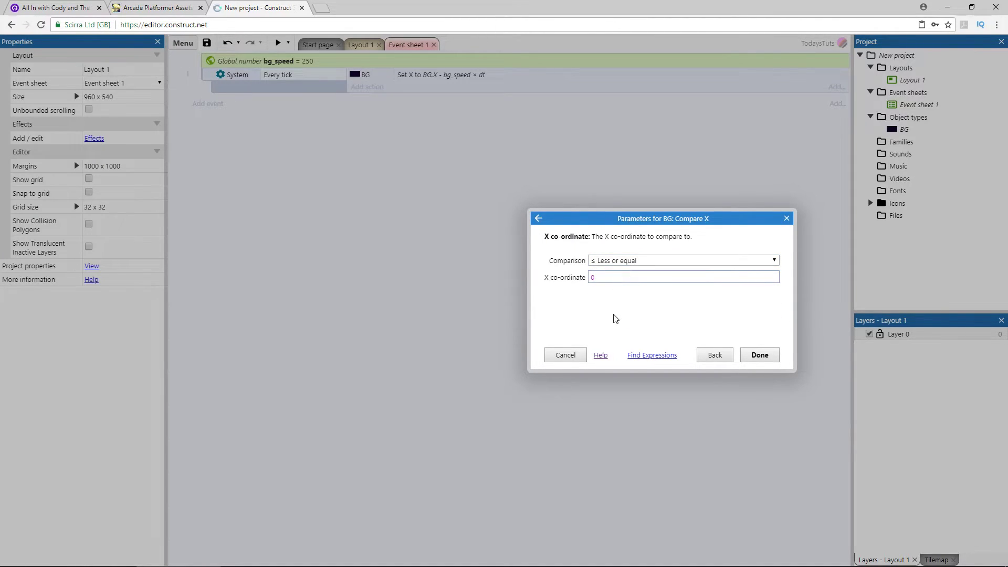
text(-960)
click(759, 355)
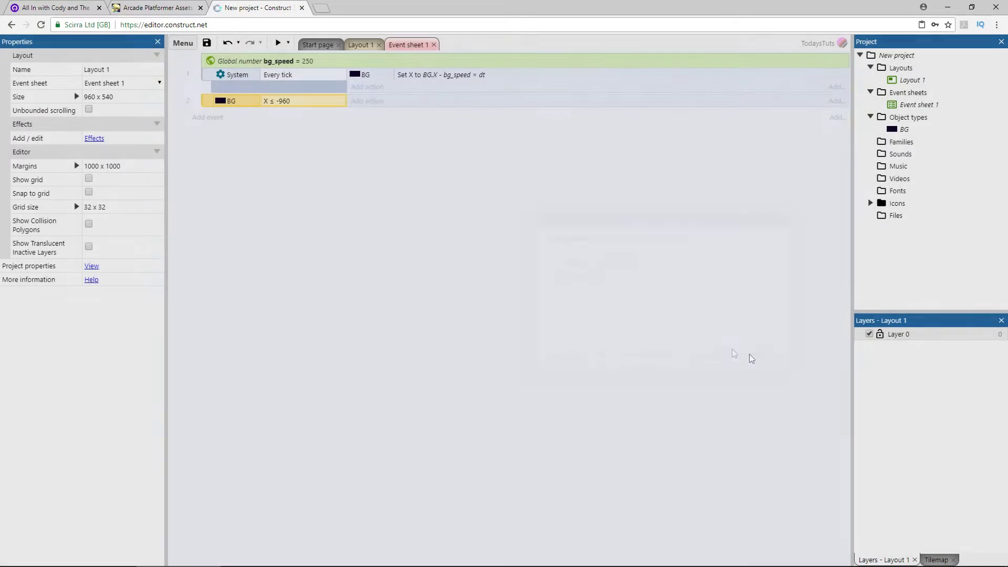
Add a BG Set X to 960 action to event 2 and preview the game
click(358, 101)
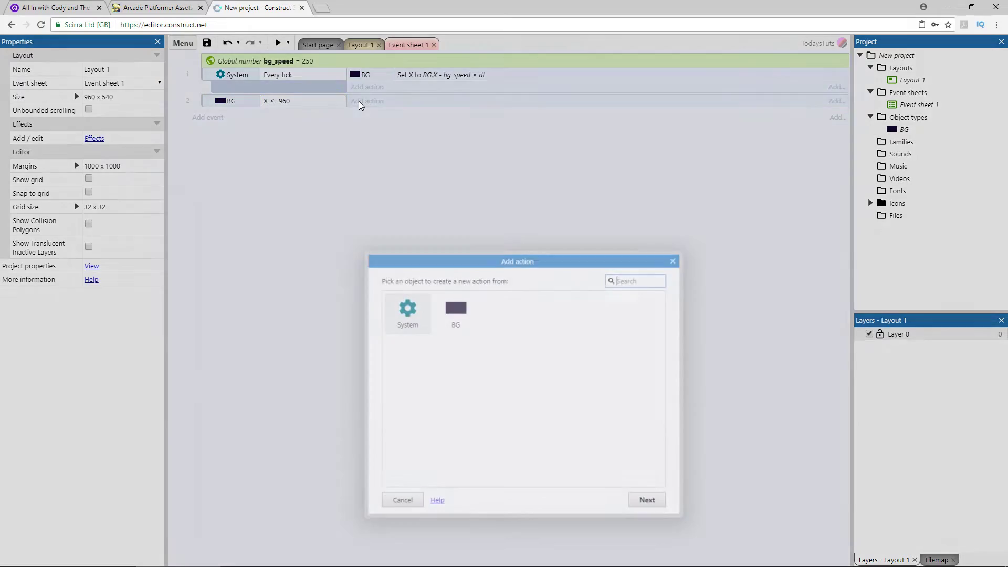
click(457, 308)
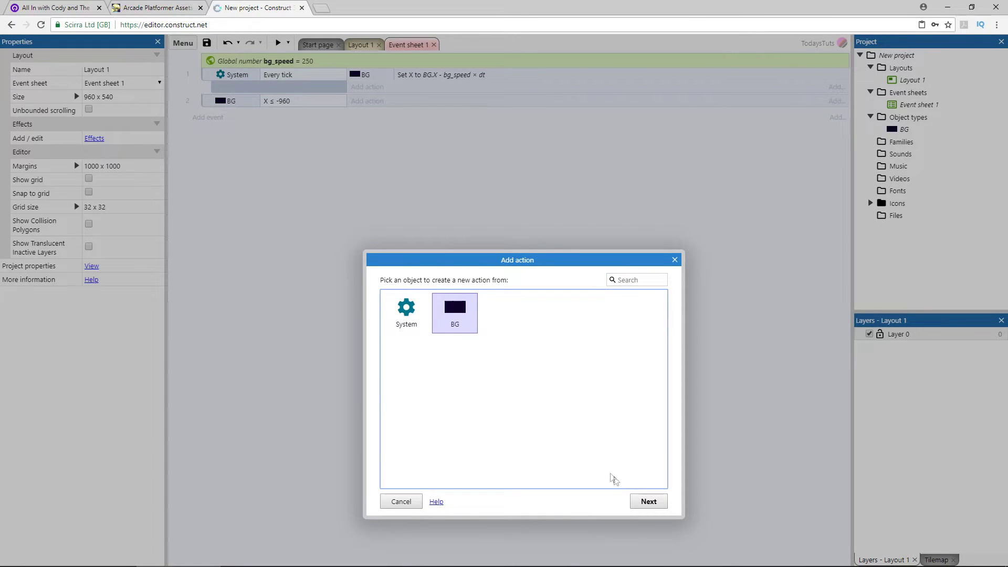
click(649, 501)
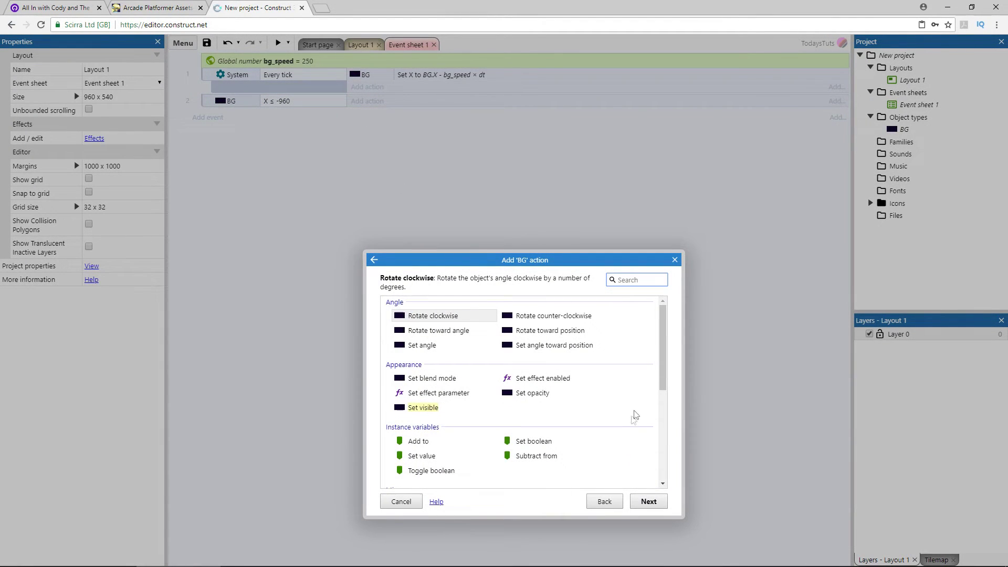
drag(663, 370, 662, 449)
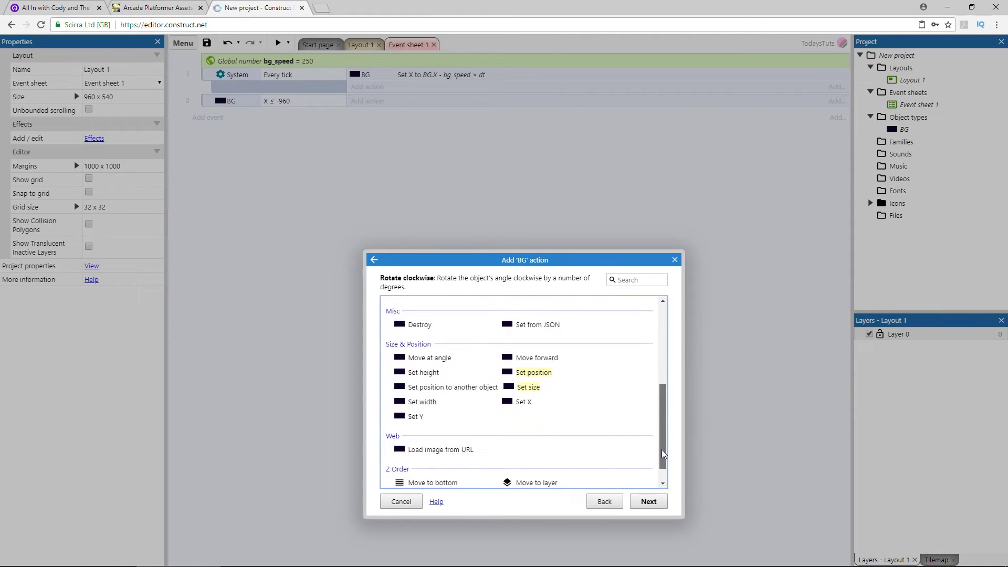
click(532, 405)
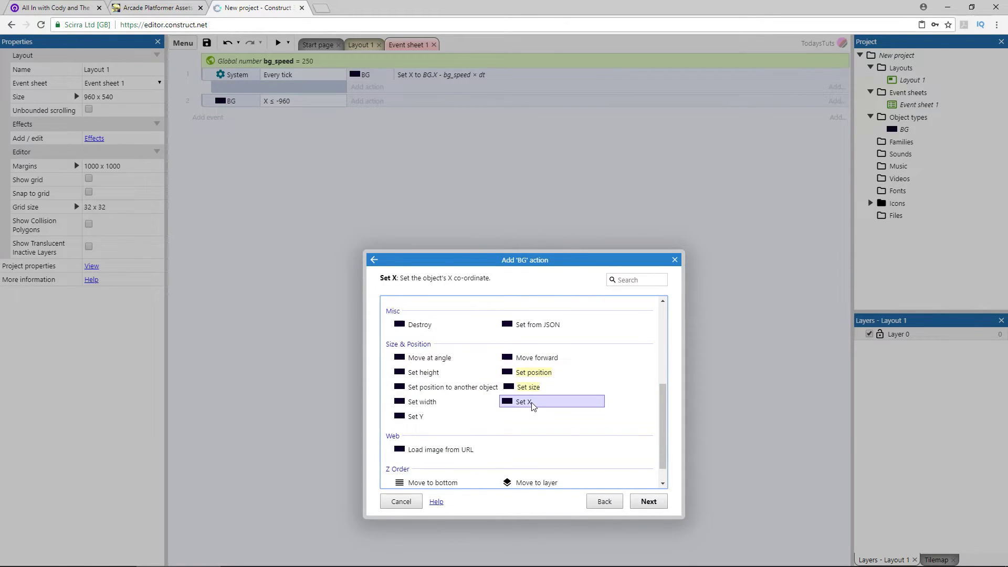
click(645, 501)
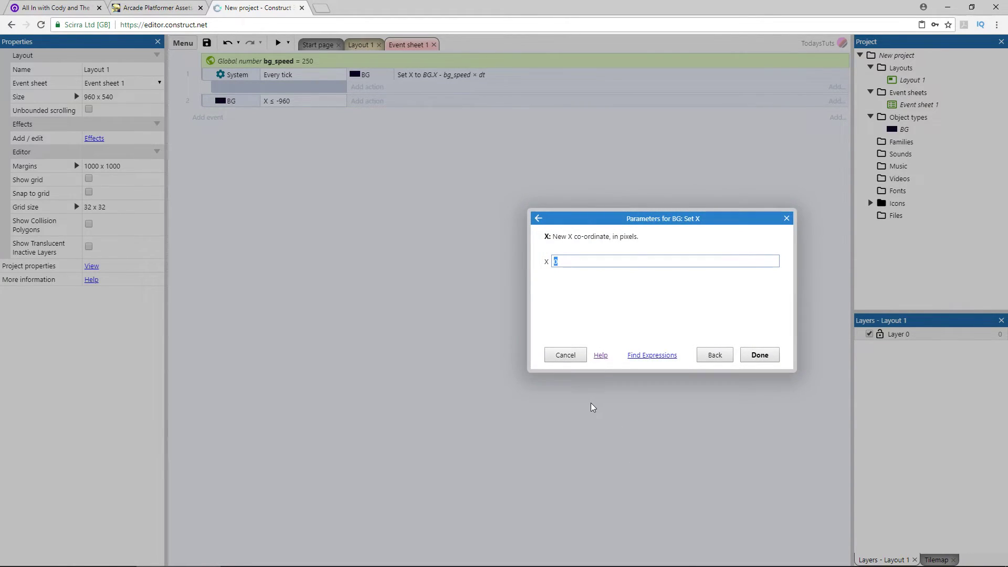
text(9)
text(60)
click(760, 354)
key(F5)
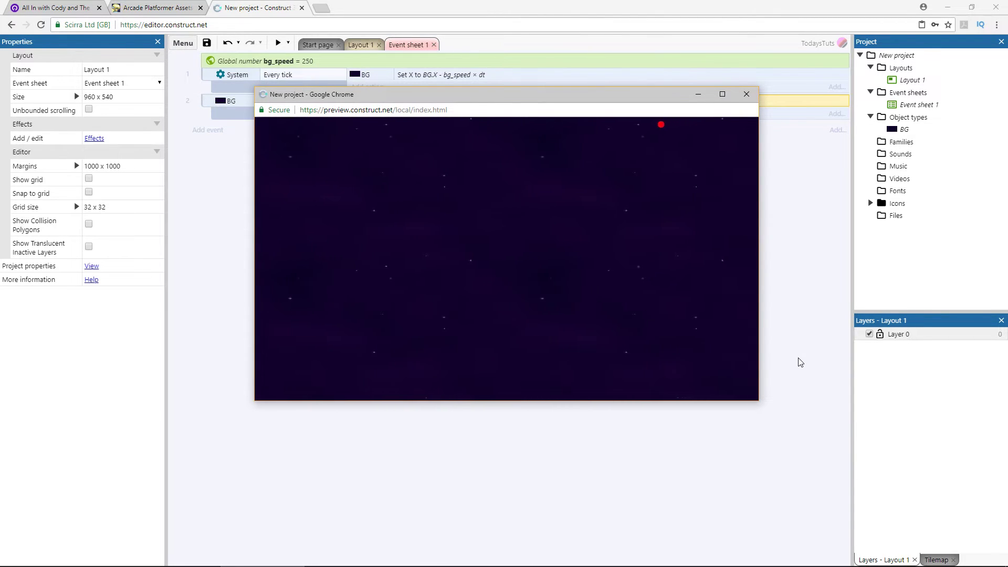
Close the preview and change event 2's Set X value to BG.X + 1920
click(748, 94)
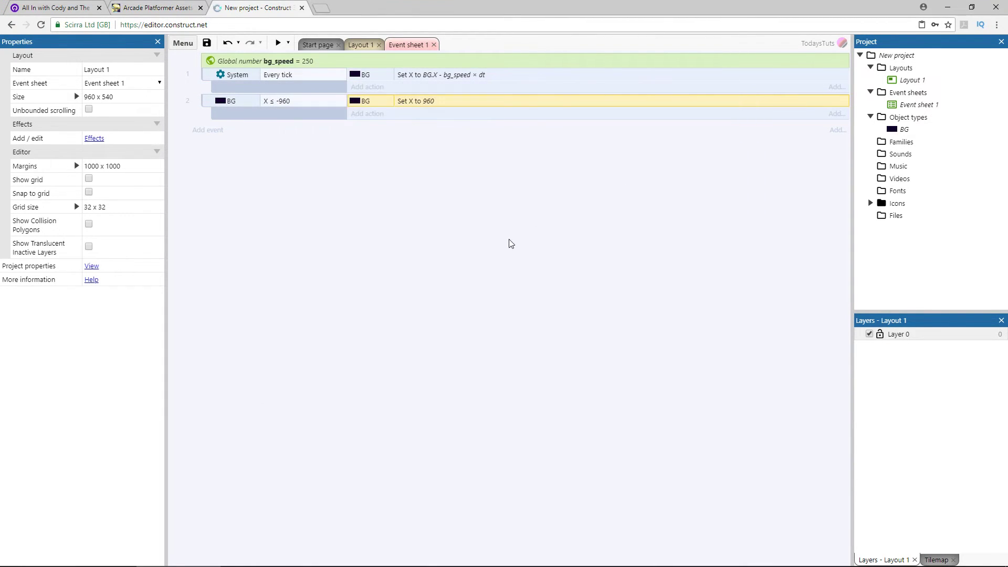
double_click(434, 102)
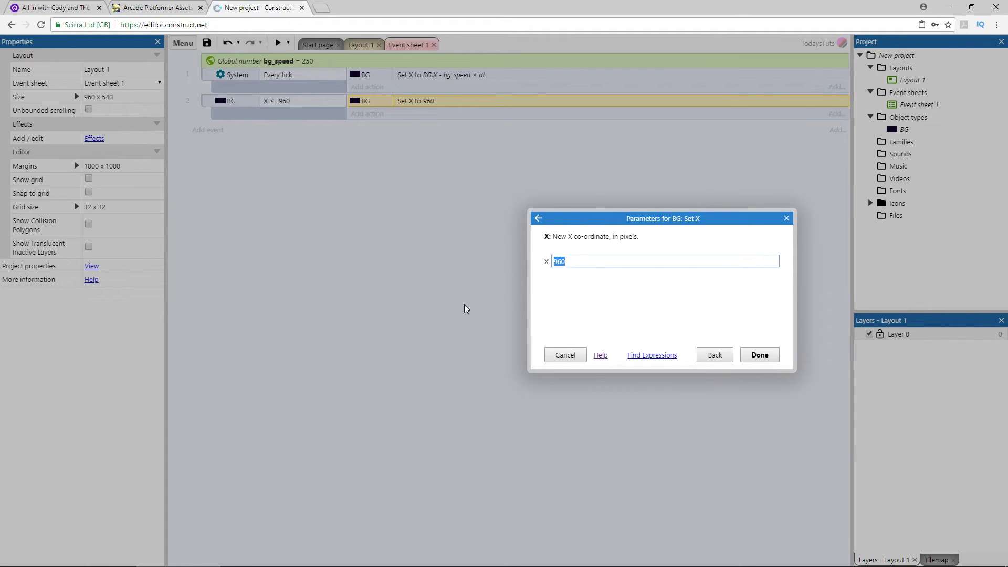
text(BG.)
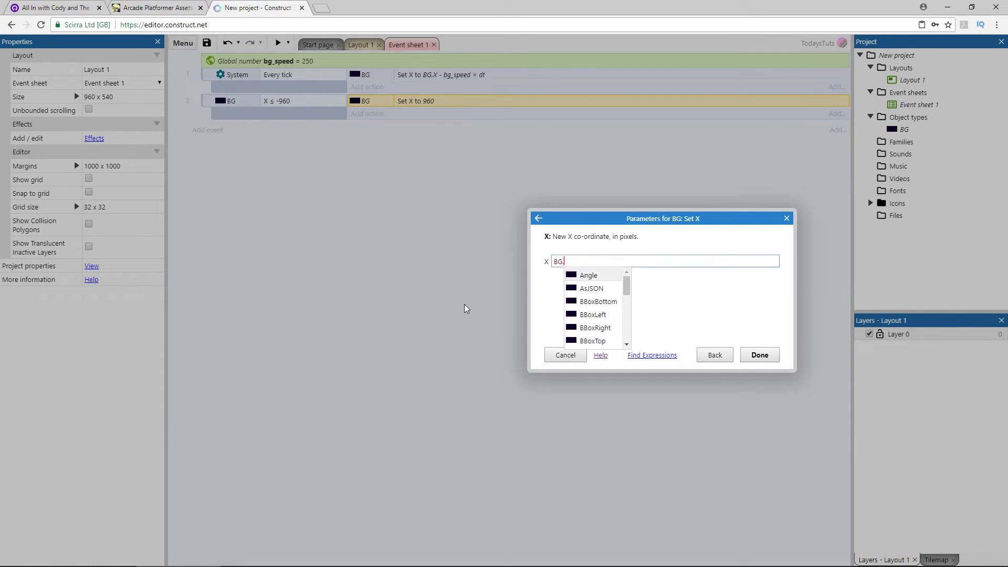
text(X)
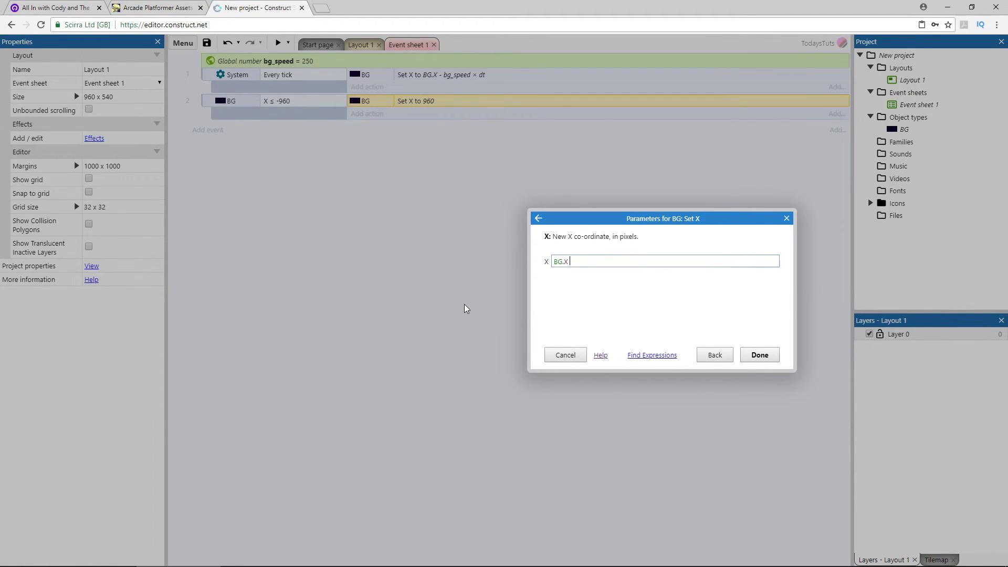
text( + 19)
text(20)
click(761, 355)
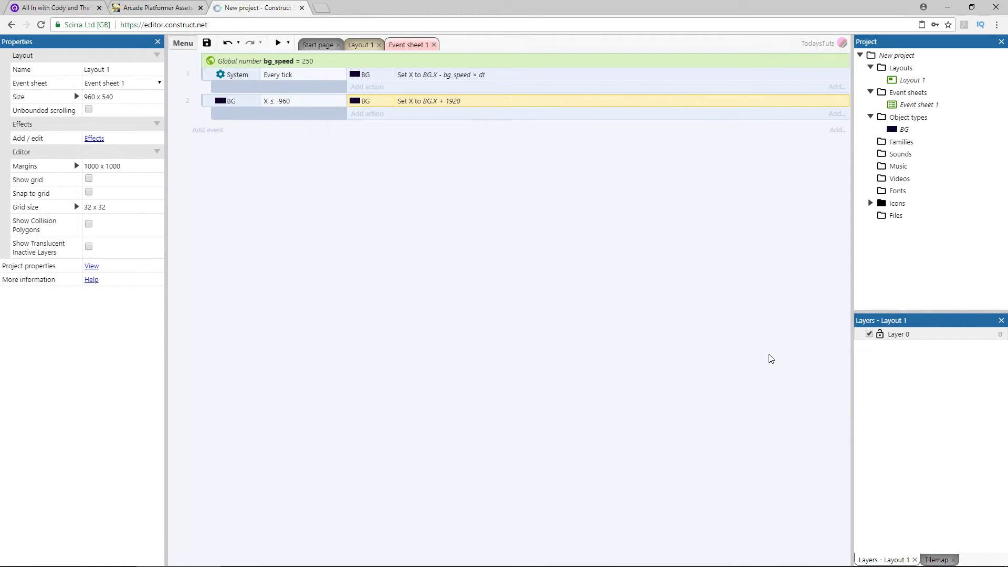
Preview the game full screen, then change bg_speed's initial value to 600
key(F5)
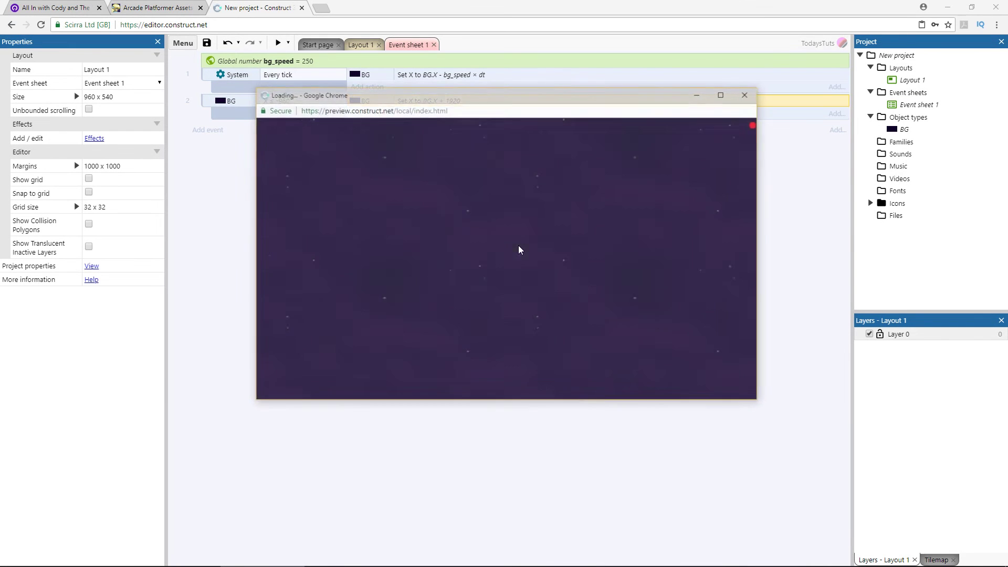
key(F11)
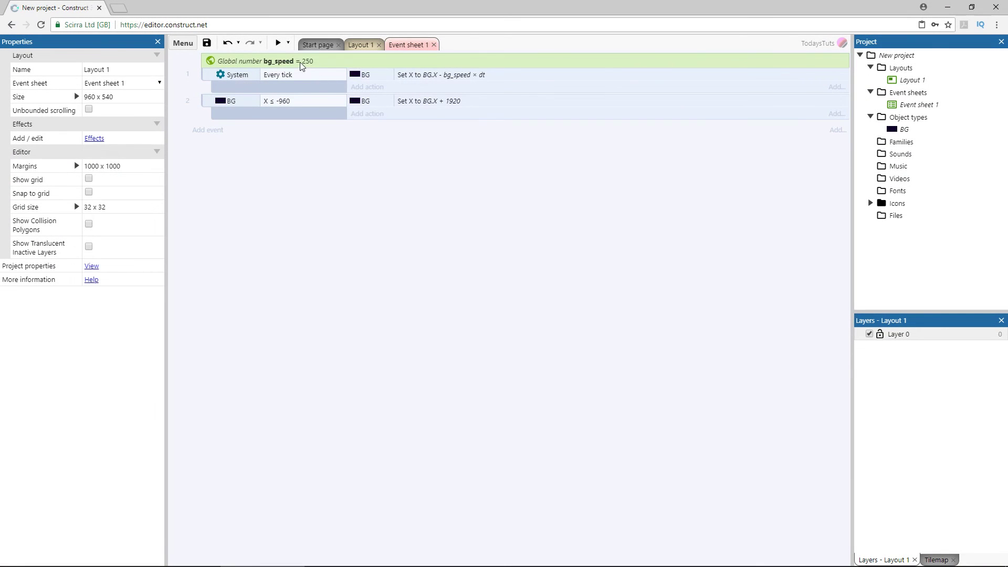
double_click(300, 62)
double_click(594, 273)
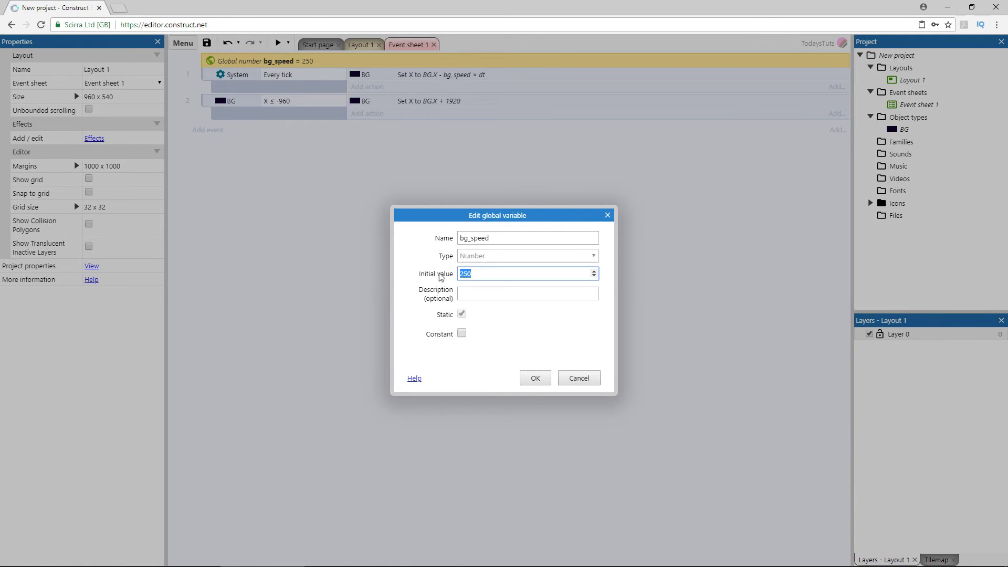
text(600)
click(530, 376)
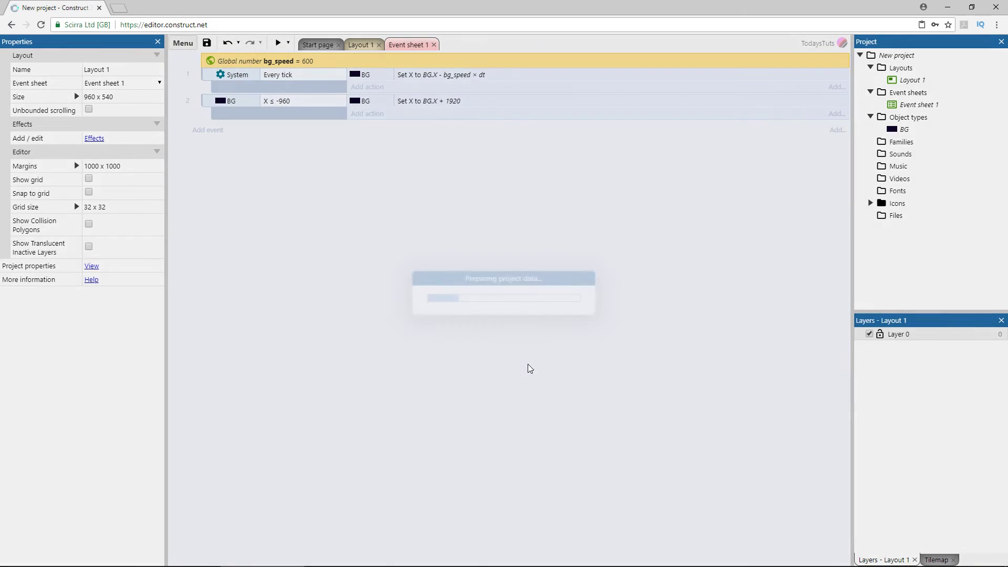